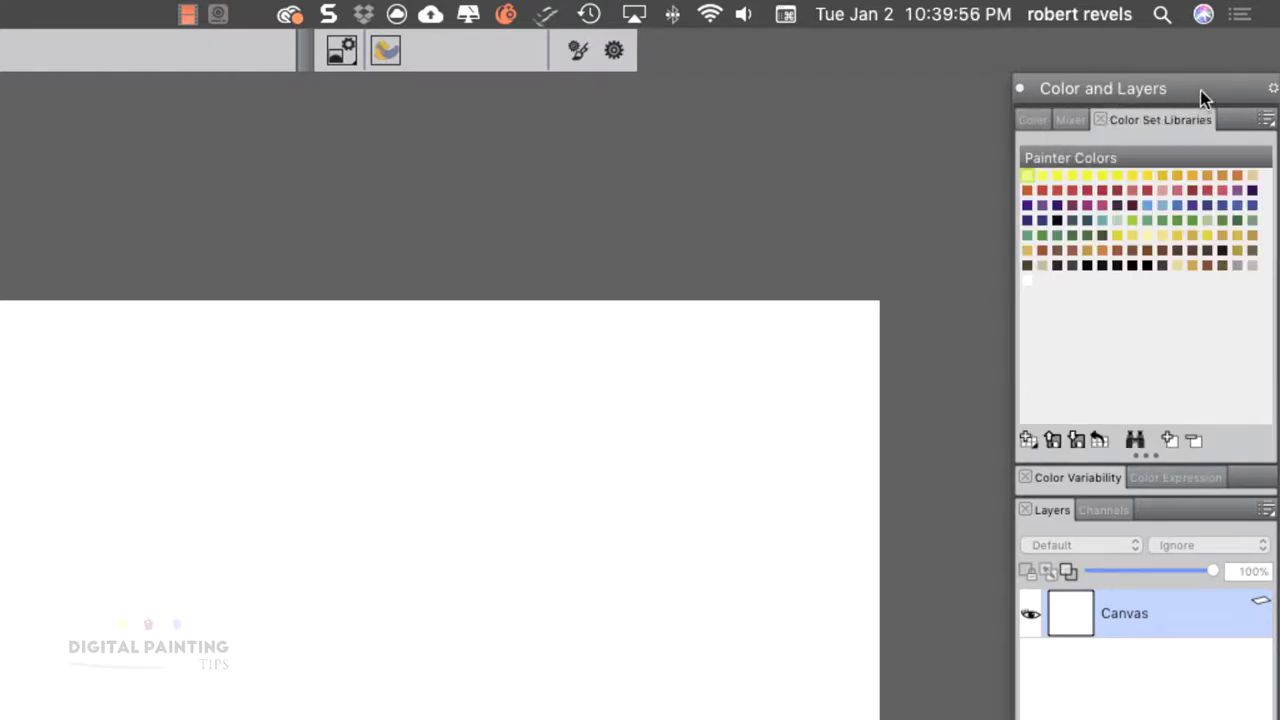
# Switch the Color and Layers panel to its Color tab, then view and dismiss its options menu
pyautogui.click(1036, 119)
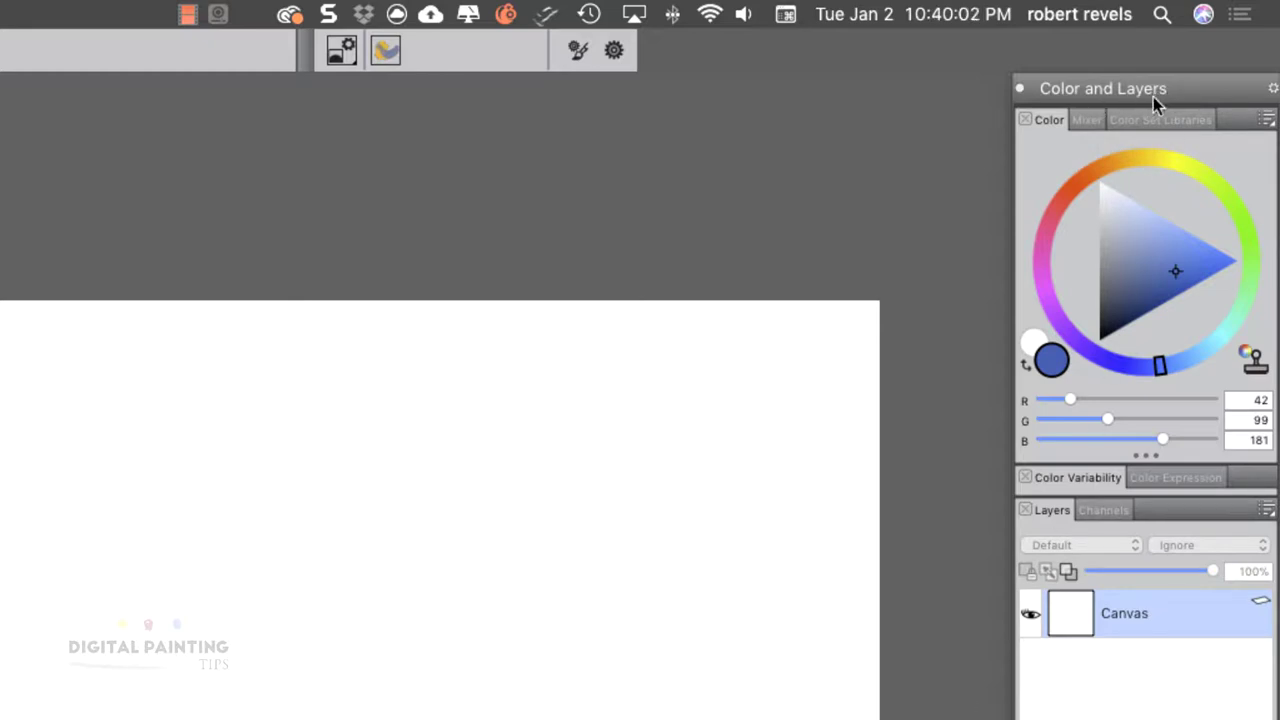
pyautogui.click(1271, 90)
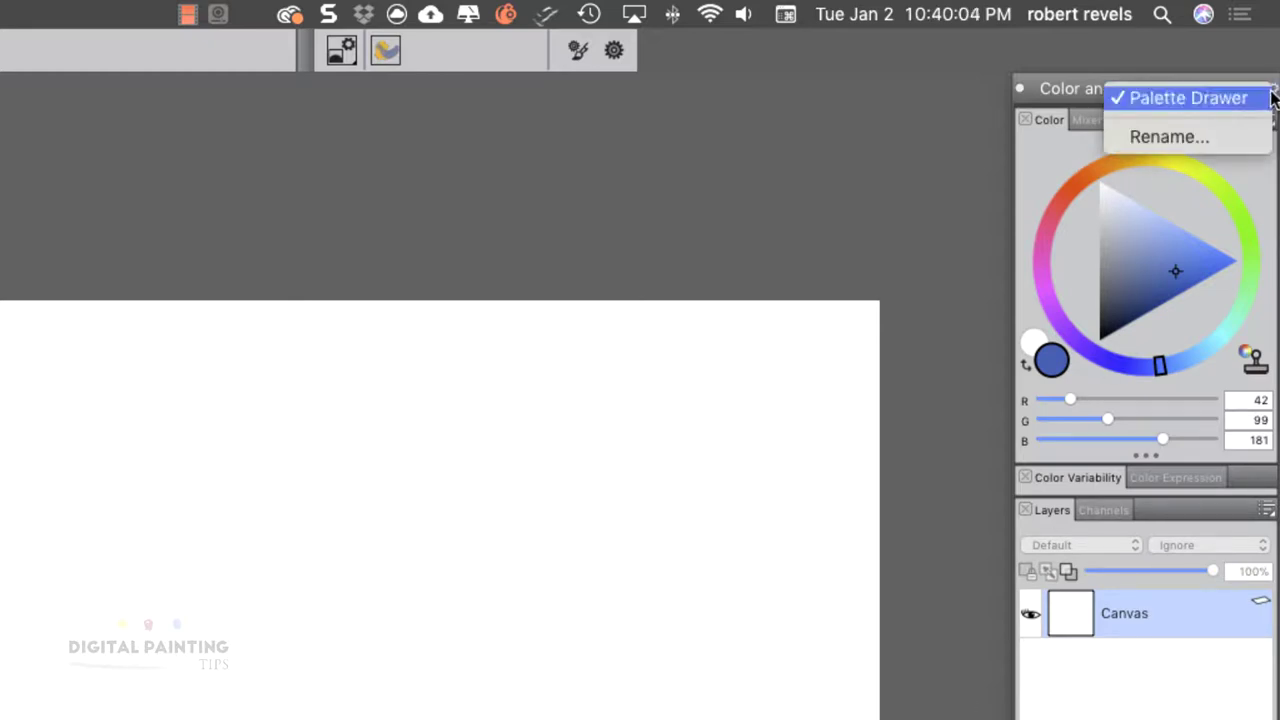
pyautogui.click(877, 132)
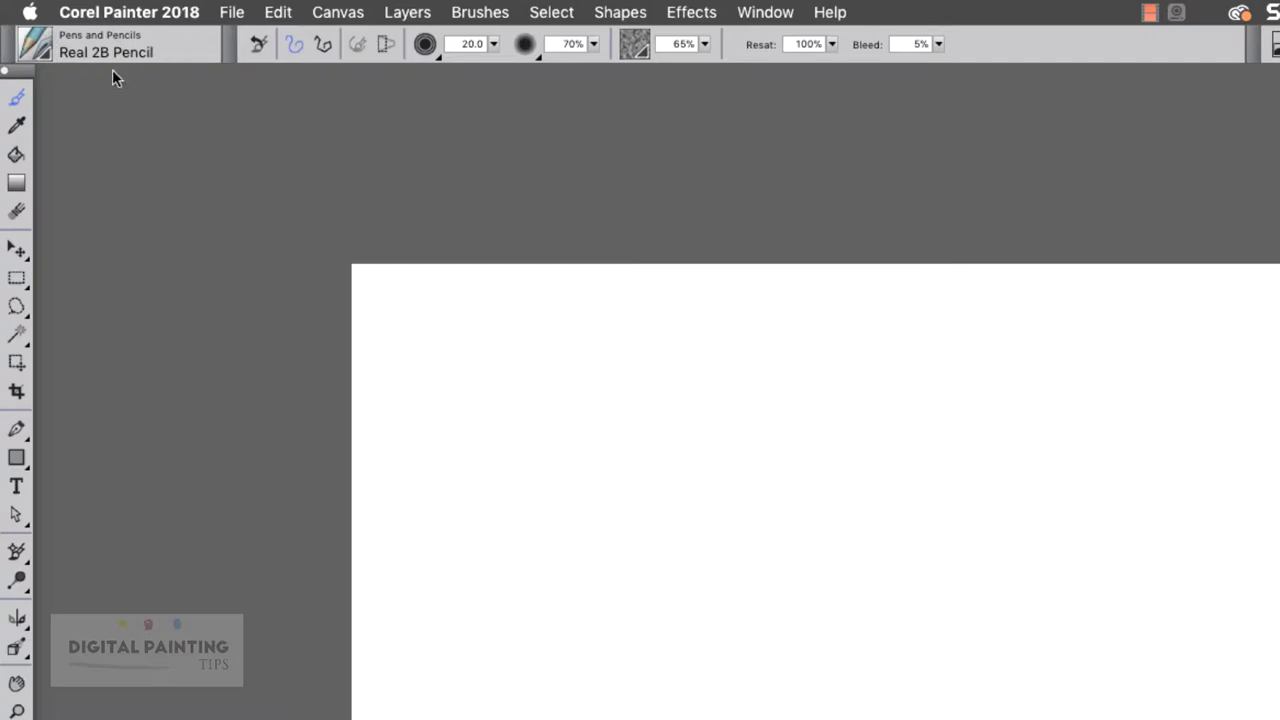
pyautogui.click(48, 48)
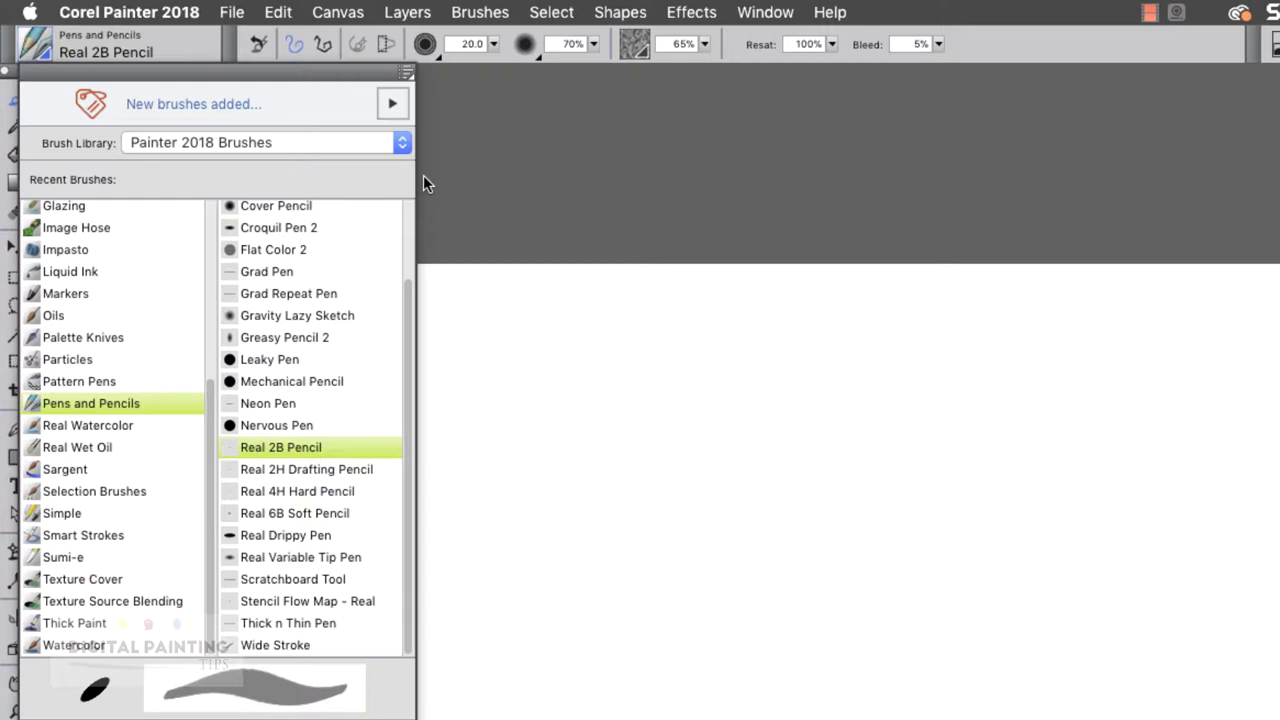
pyautogui.click(675, 188)
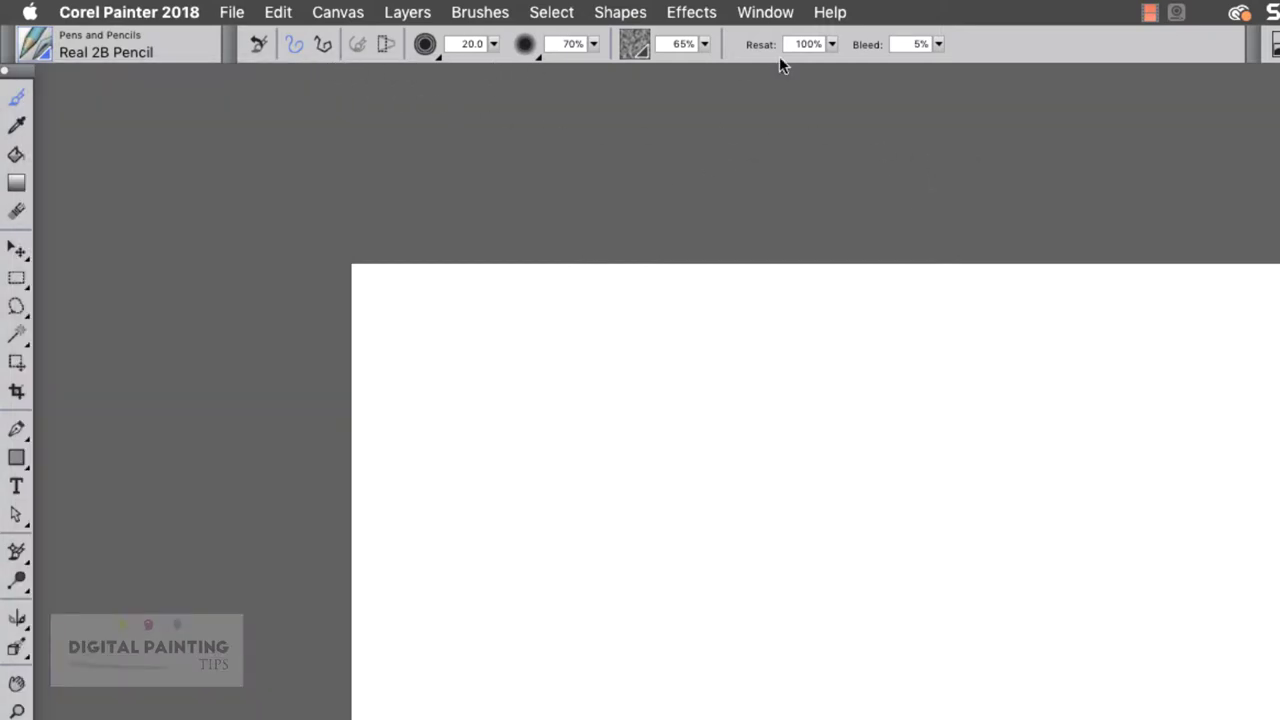
pyautogui.click(16, 125)
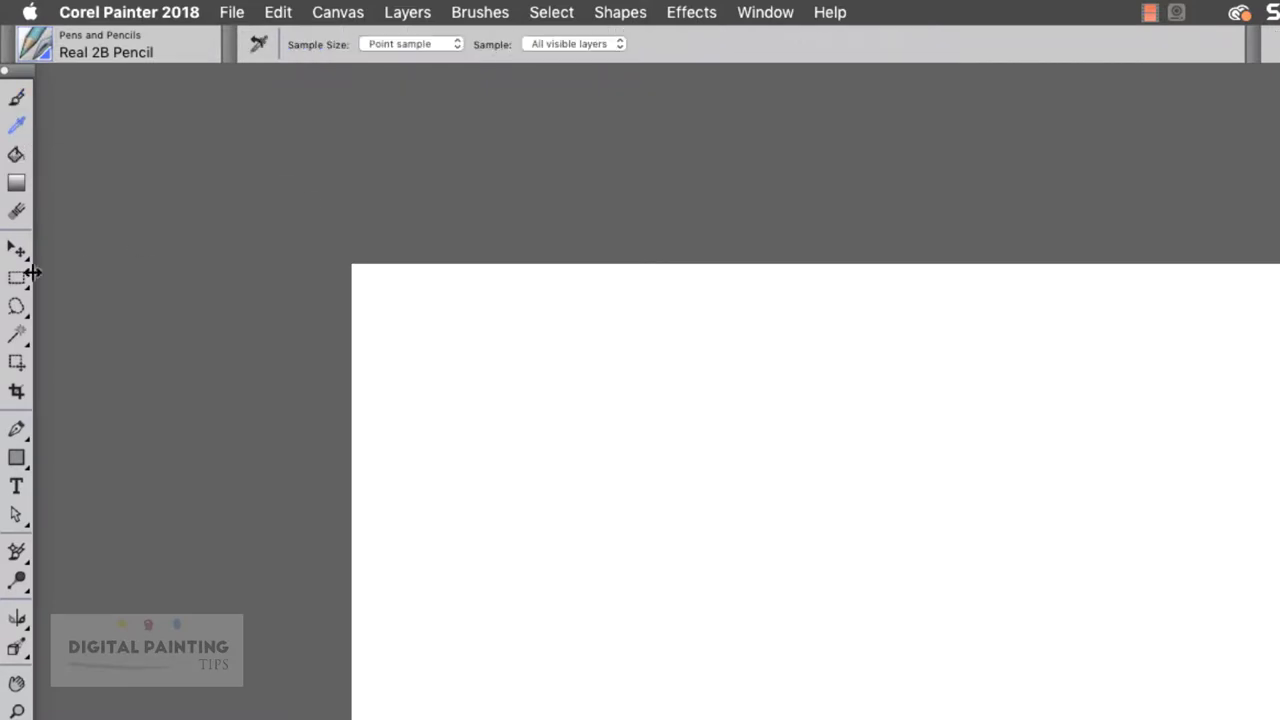
pyautogui.click(19, 282)
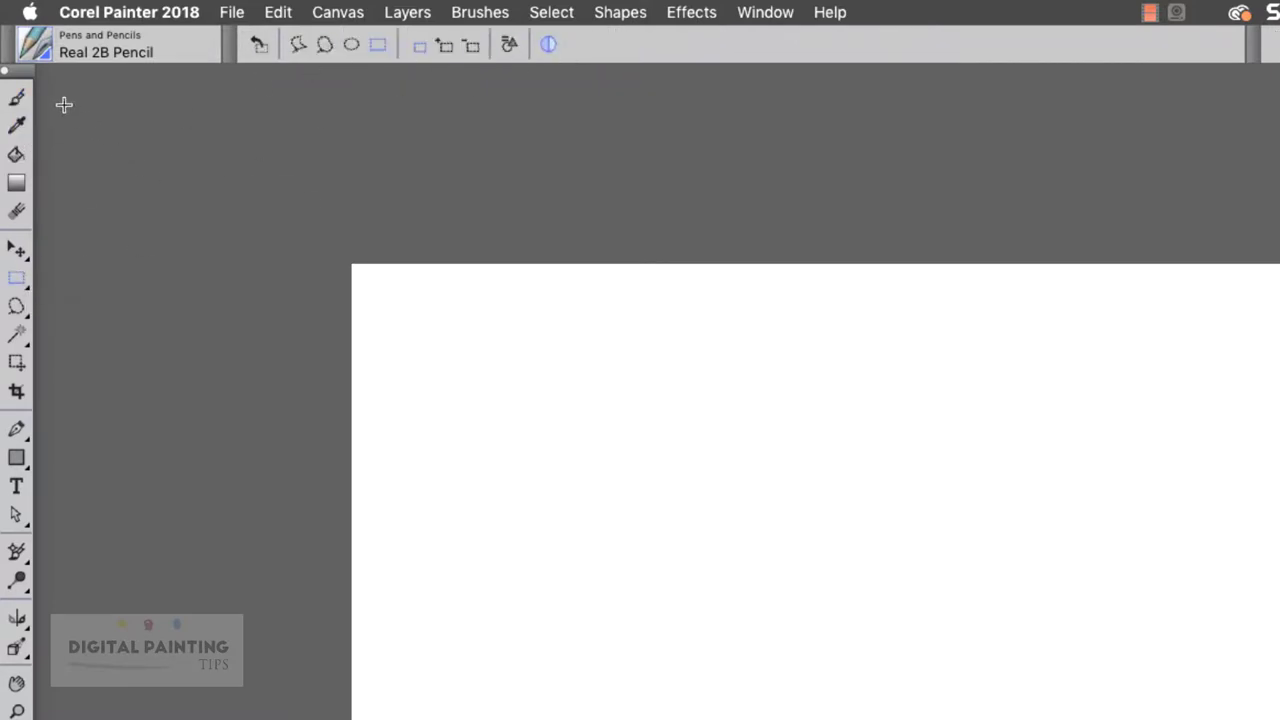
pyautogui.click(20, 99)
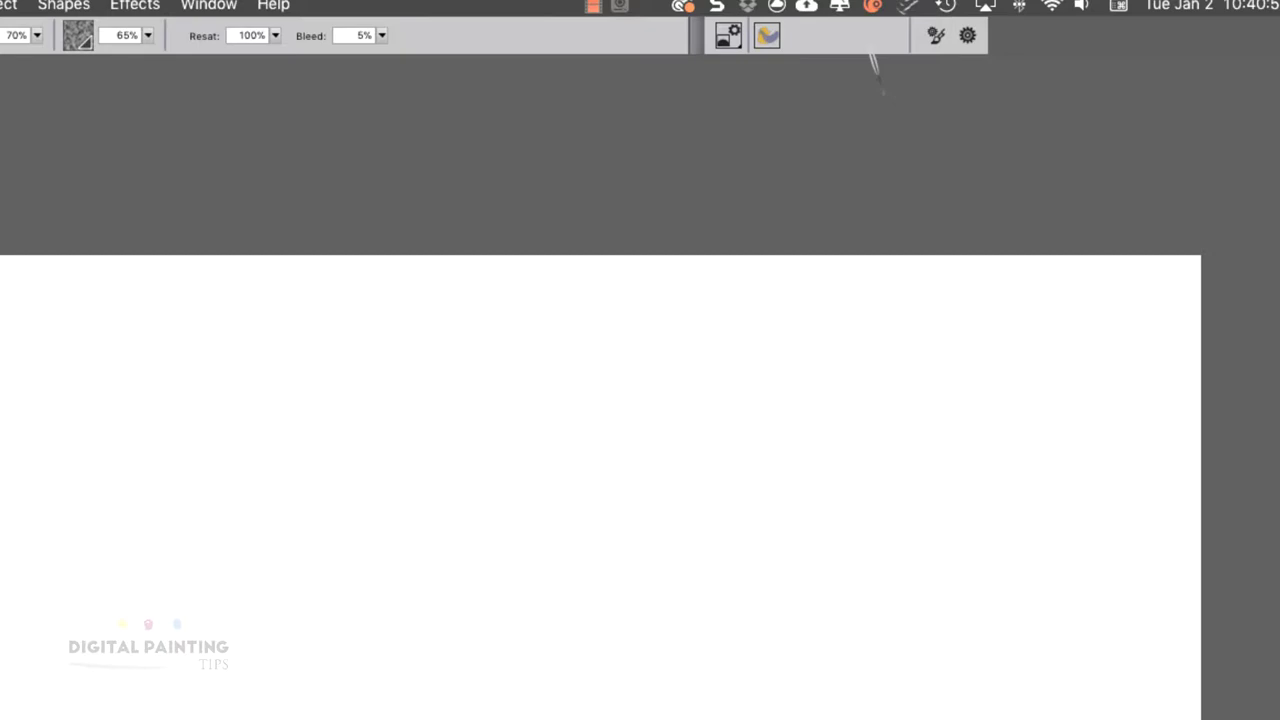
# Apply the Default workspace layout from Window > Layout
pyautogui.click(222, 6)
pyautogui.moveTo(300, 148)
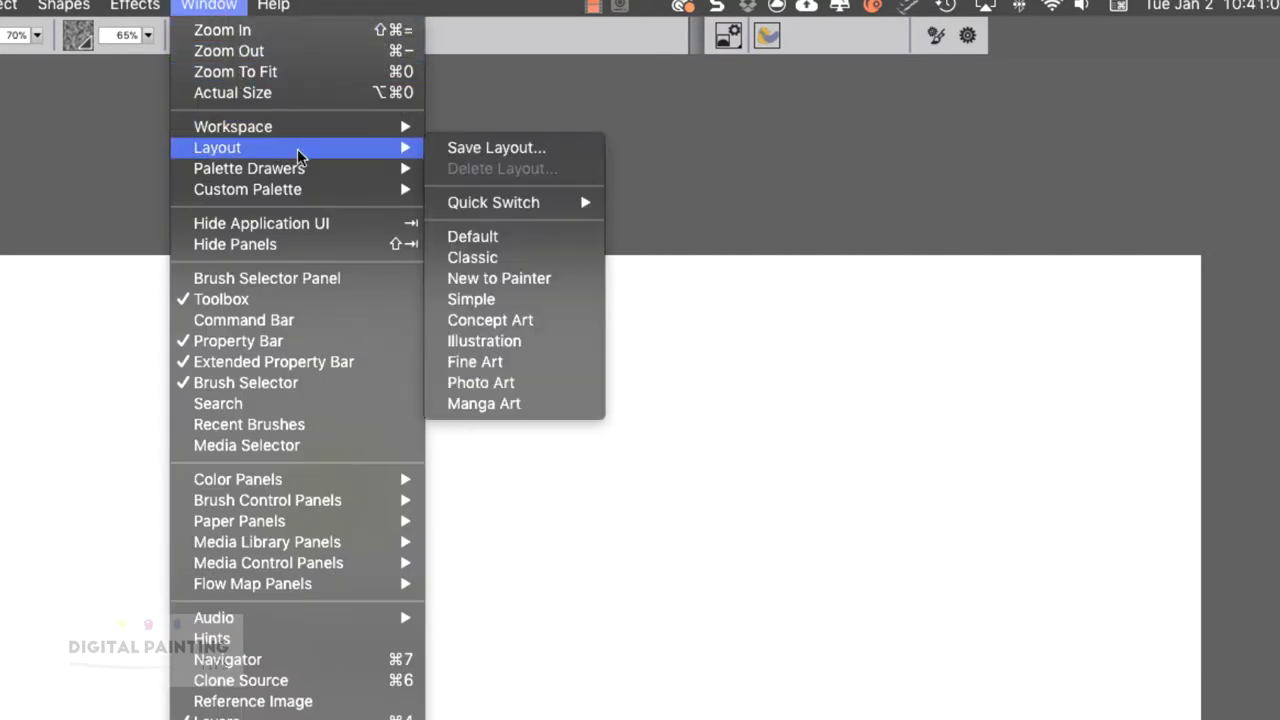
pyautogui.click(555, 239)
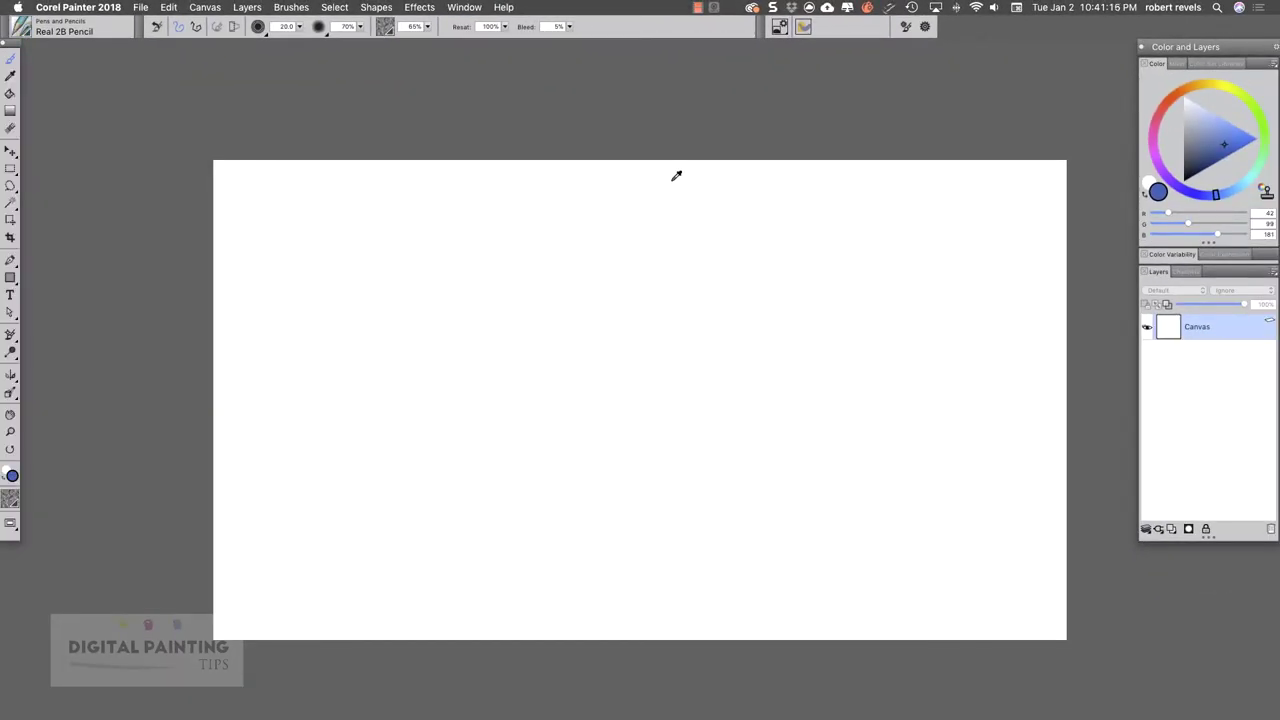
# Apply the Classic layout, adding the Navigator panel above the colour wheel
pyautogui.click(468, 7)
pyautogui.moveTo(552, 96)
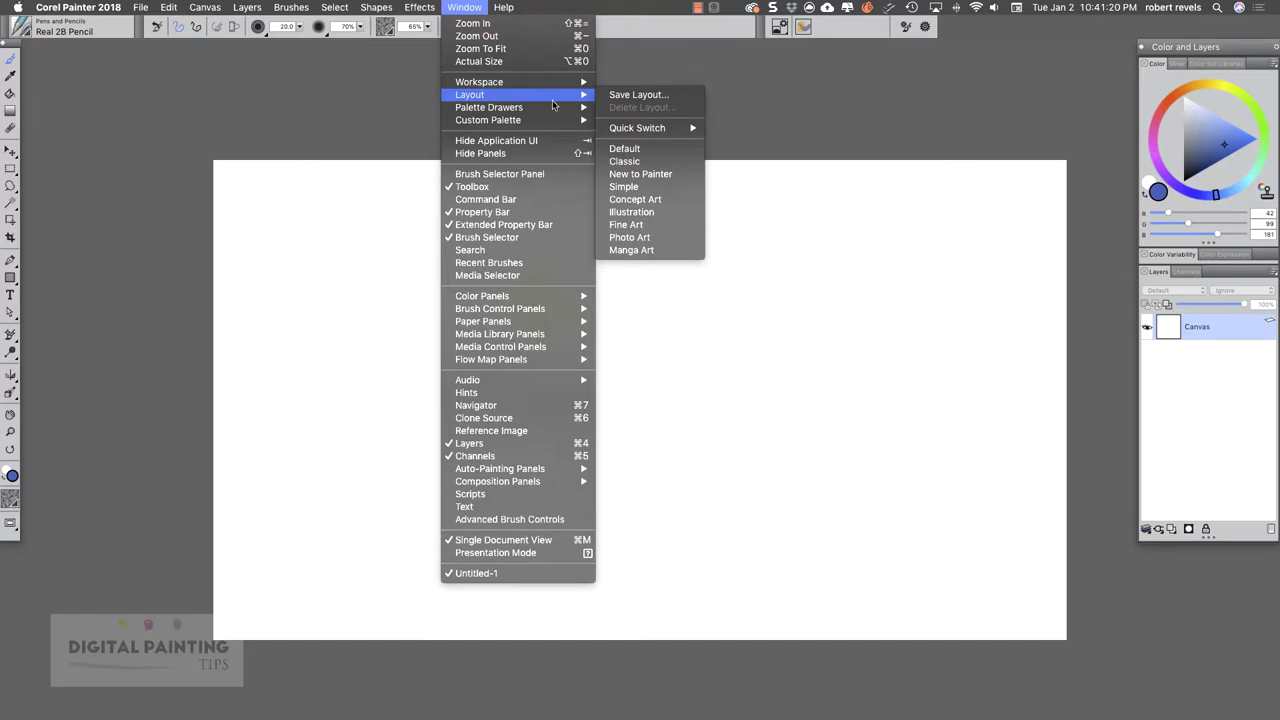
pyautogui.click(655, 161)
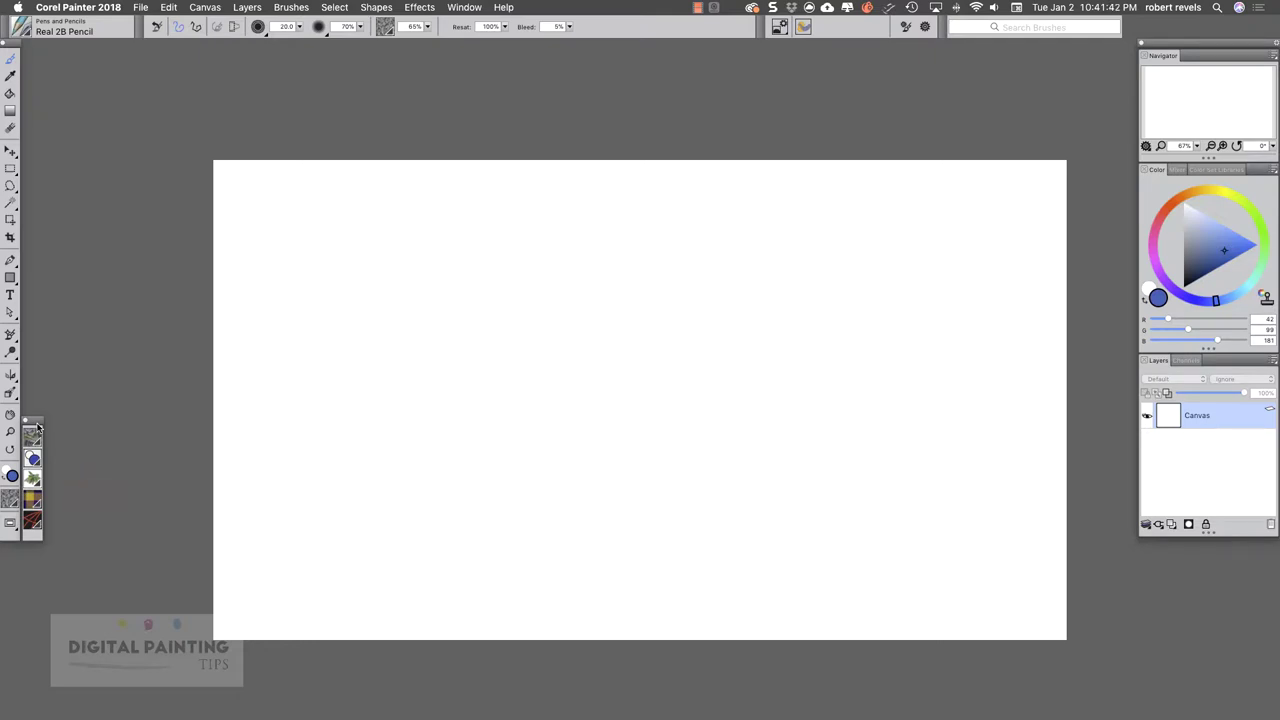
# Apply the New to Painter workspace layout
pyautogui.click(464, 7)
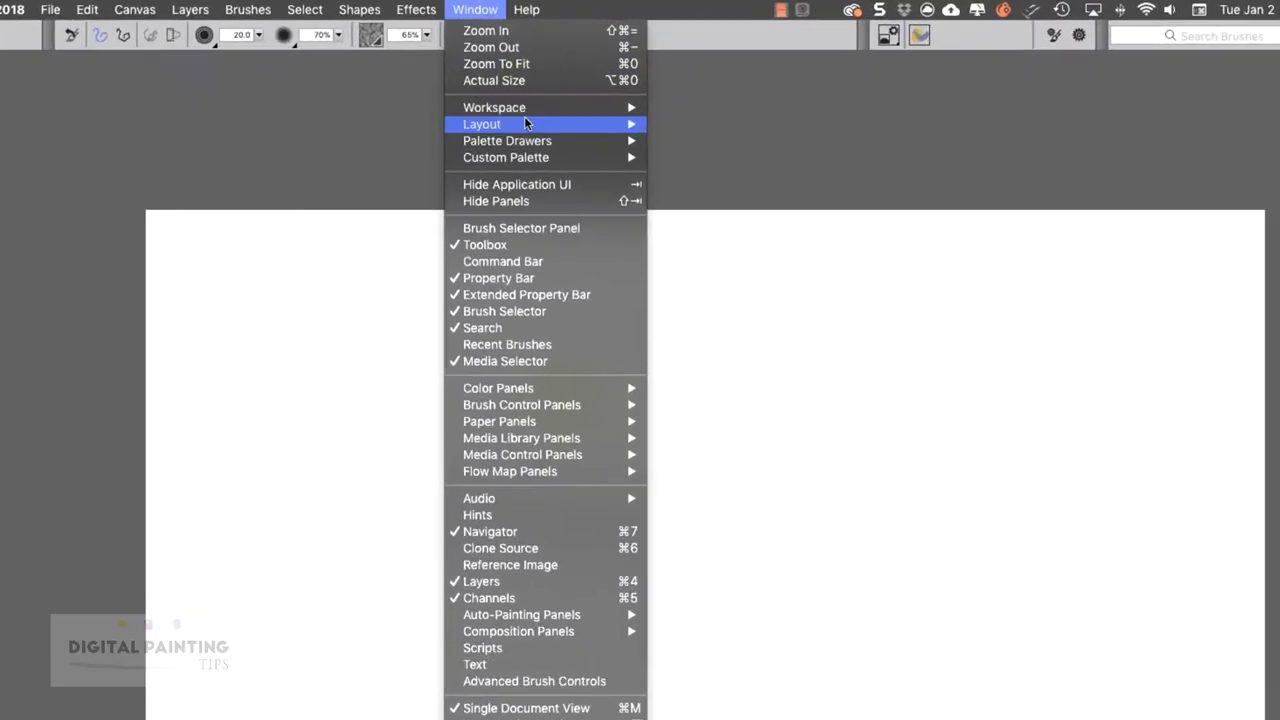
pyautogui.moveTo(581, 101)
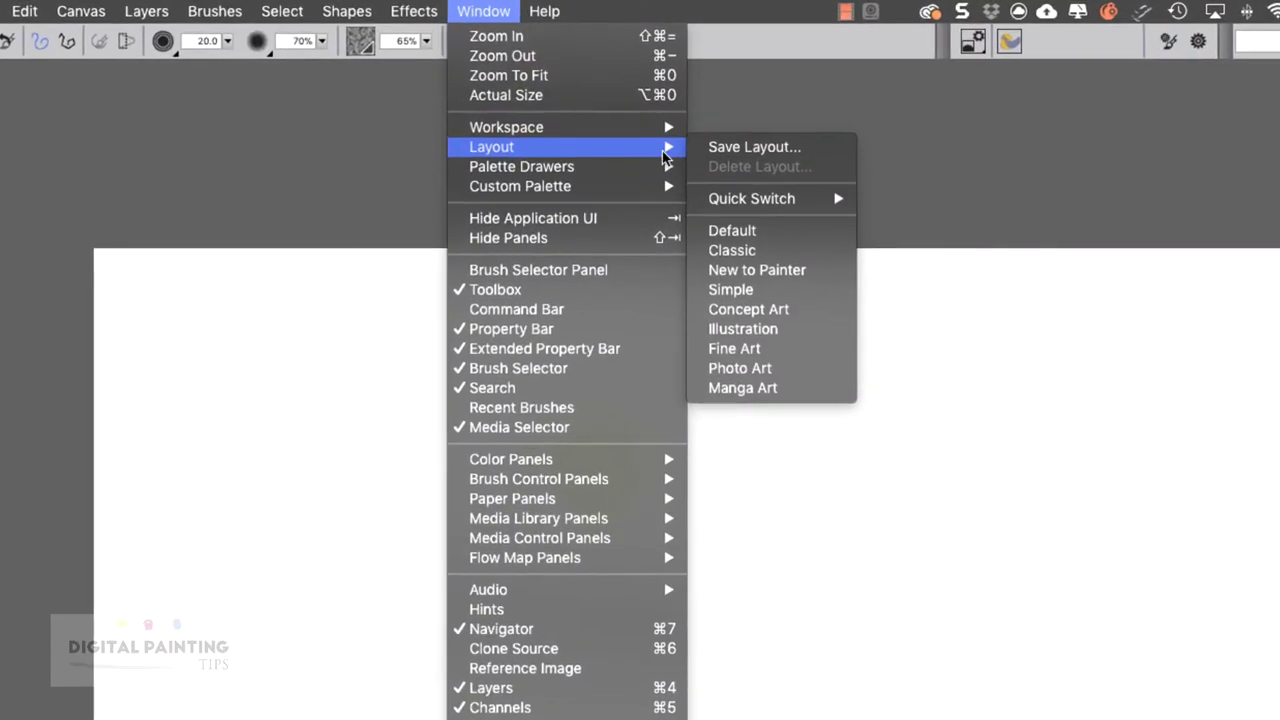
pyautogui.click(797, 265)
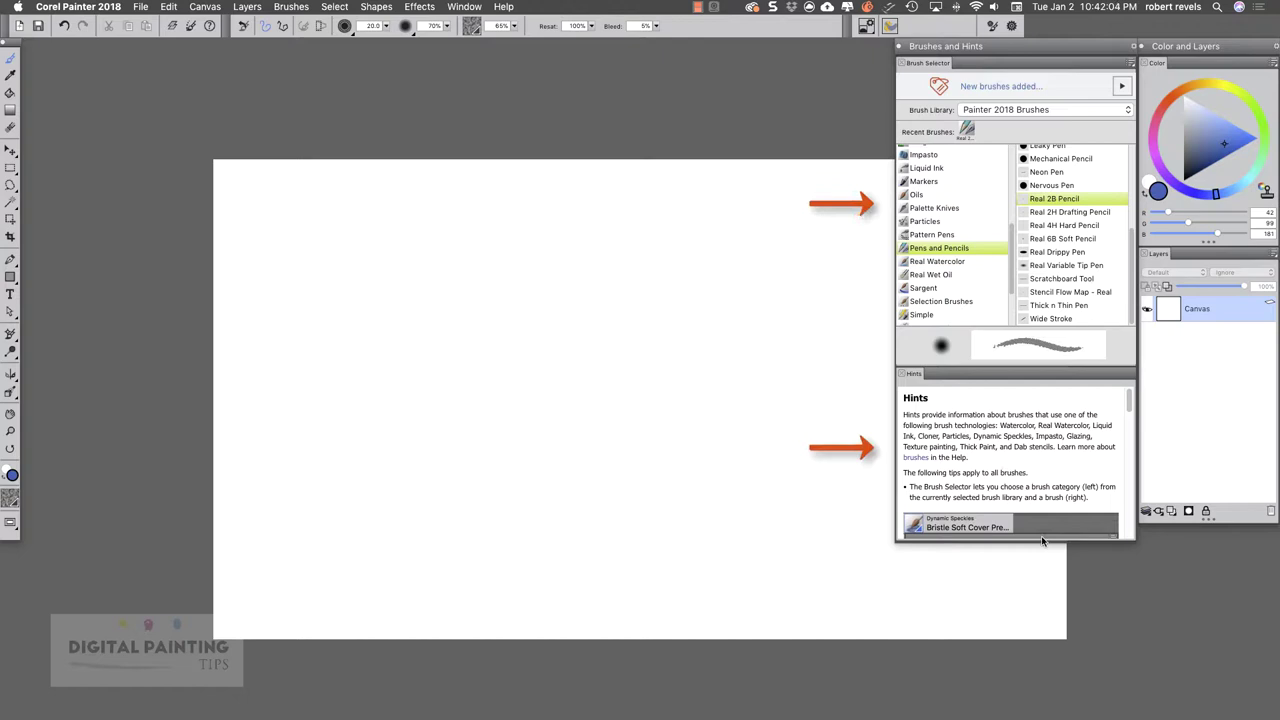
# Make the Hints panel in the Brushes and Hints group taller
pyautogui.moveTo(1040, 542); pyautogui.dragTo(1060, 675)
pyautogui.scroll(-10, 1121, 590)
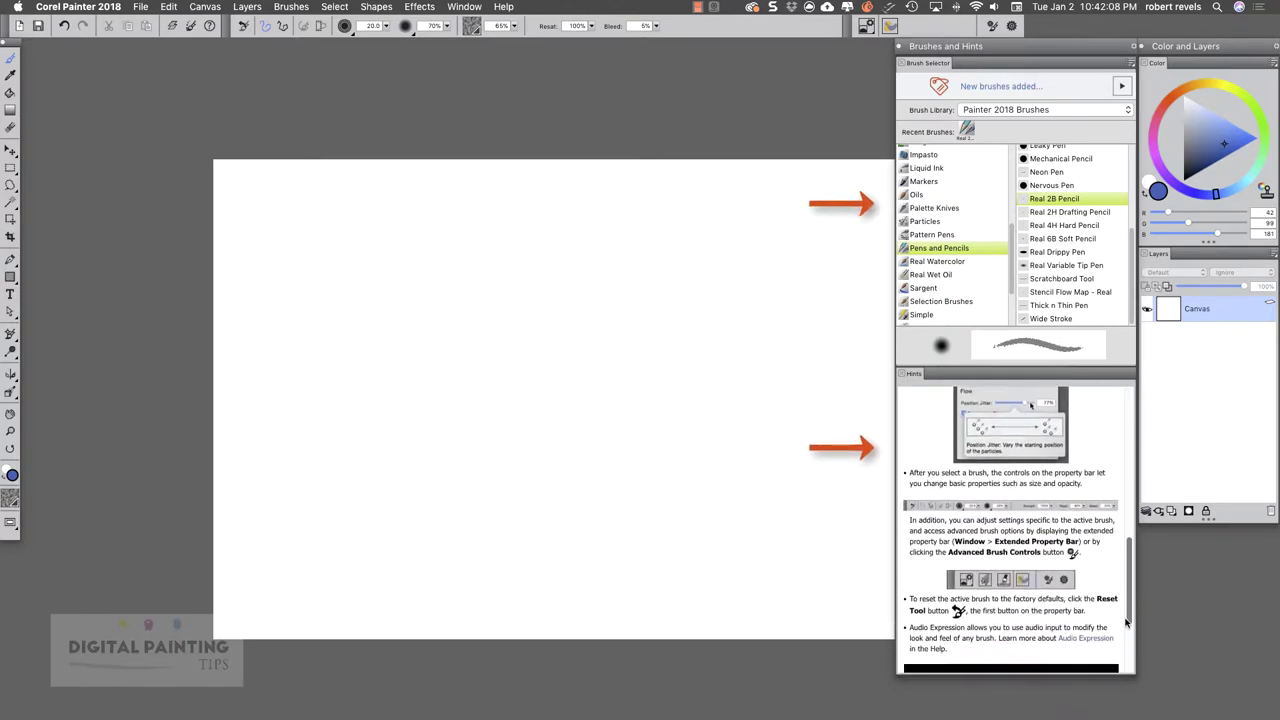
pyautogui.moveTo(1124, 641); pyautogui.dragTo(1127, 435)
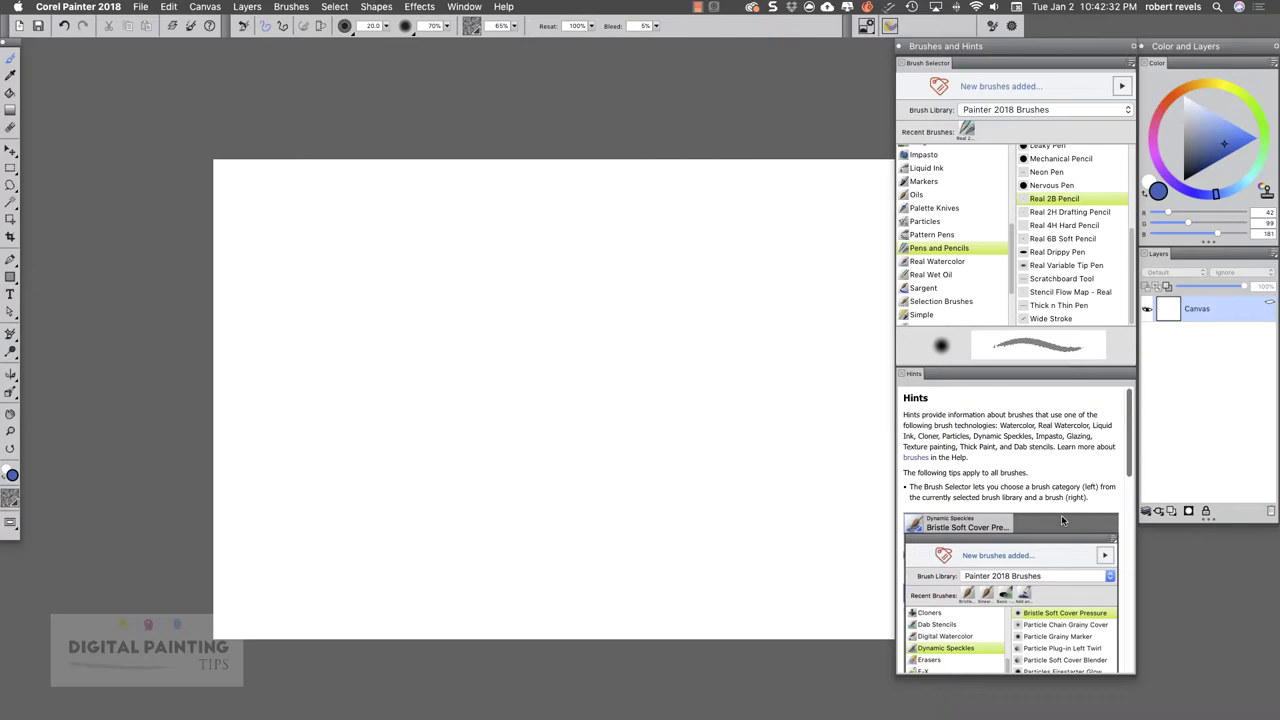
# Apply the Simple layout and paint a short grey test stroke near the canvas top
pyautogui.click(466, 7)
pyautogui.moveTo(545, 131)
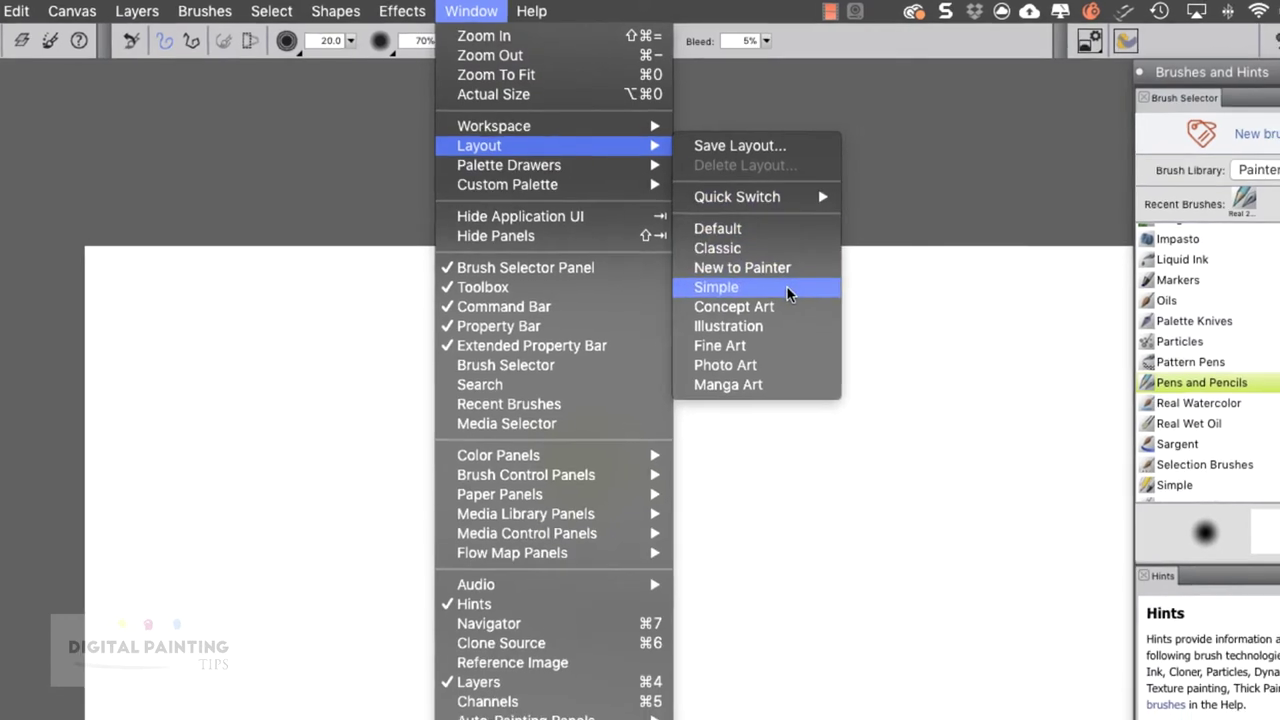
pyautogui.click(787, 288)
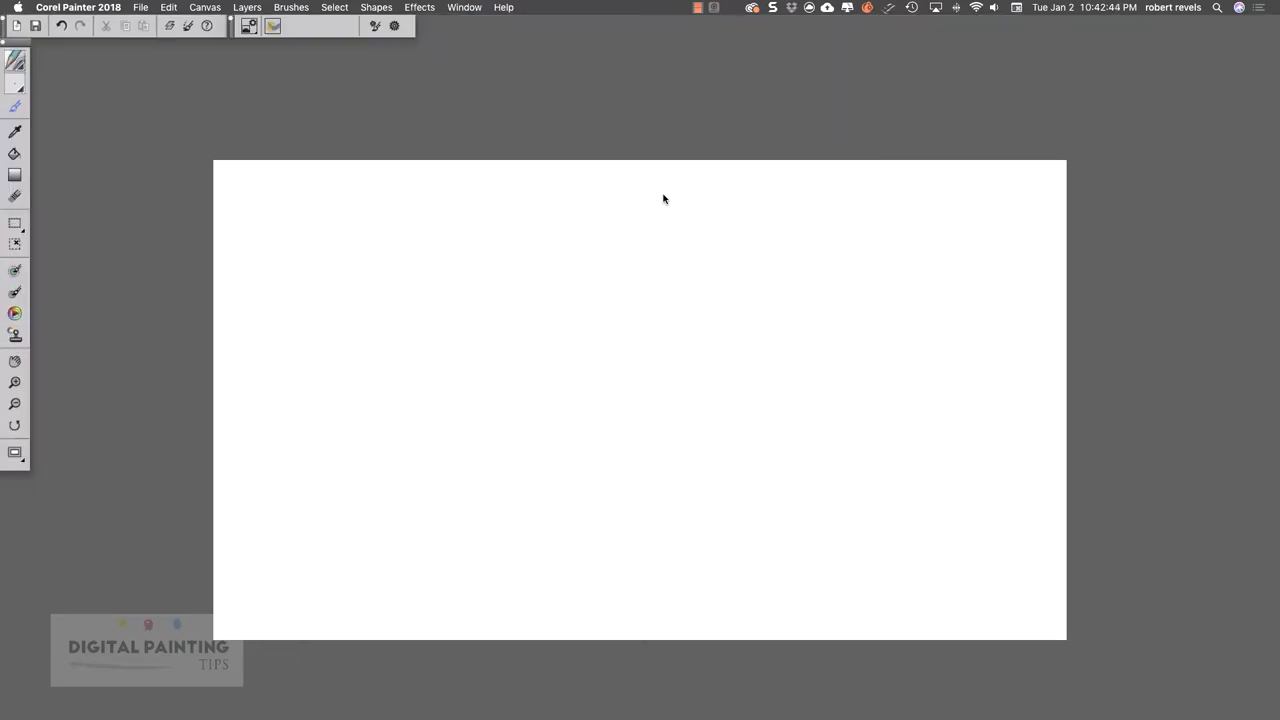
pyautogui.moveTo(660, 194); pyautogui.dragTo(681, 199)
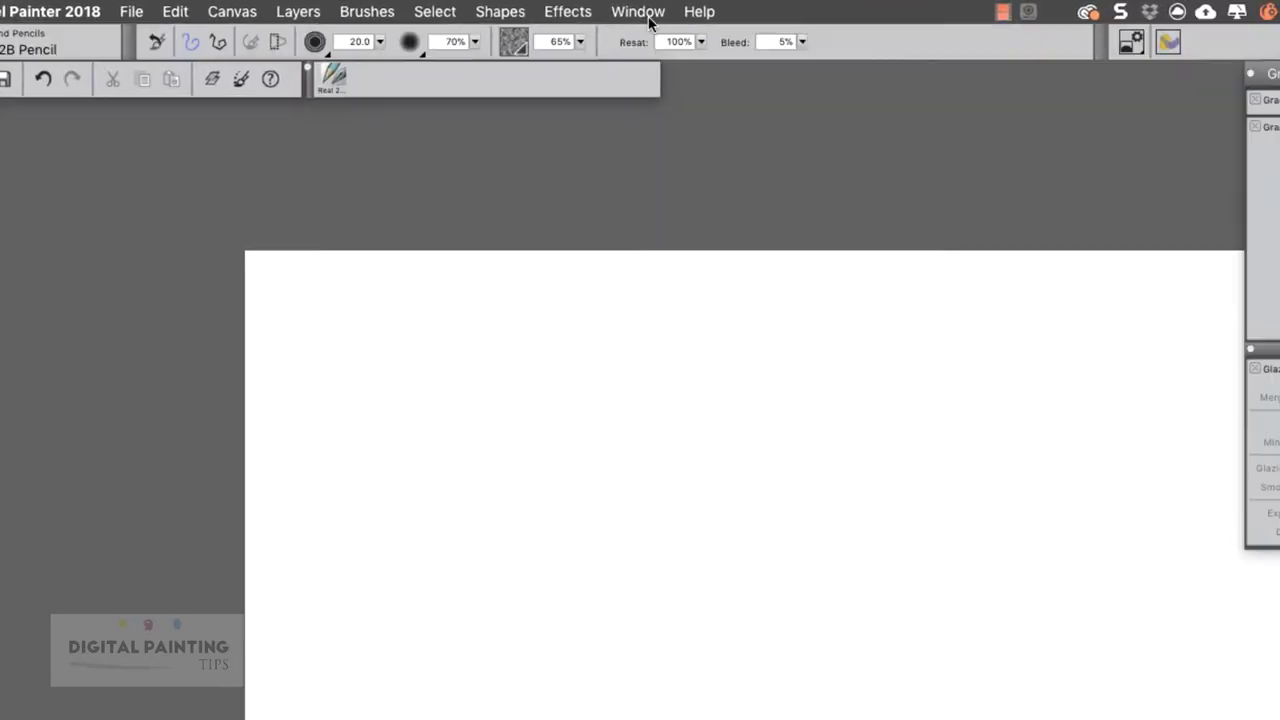
pyautogui.click(650, 14)
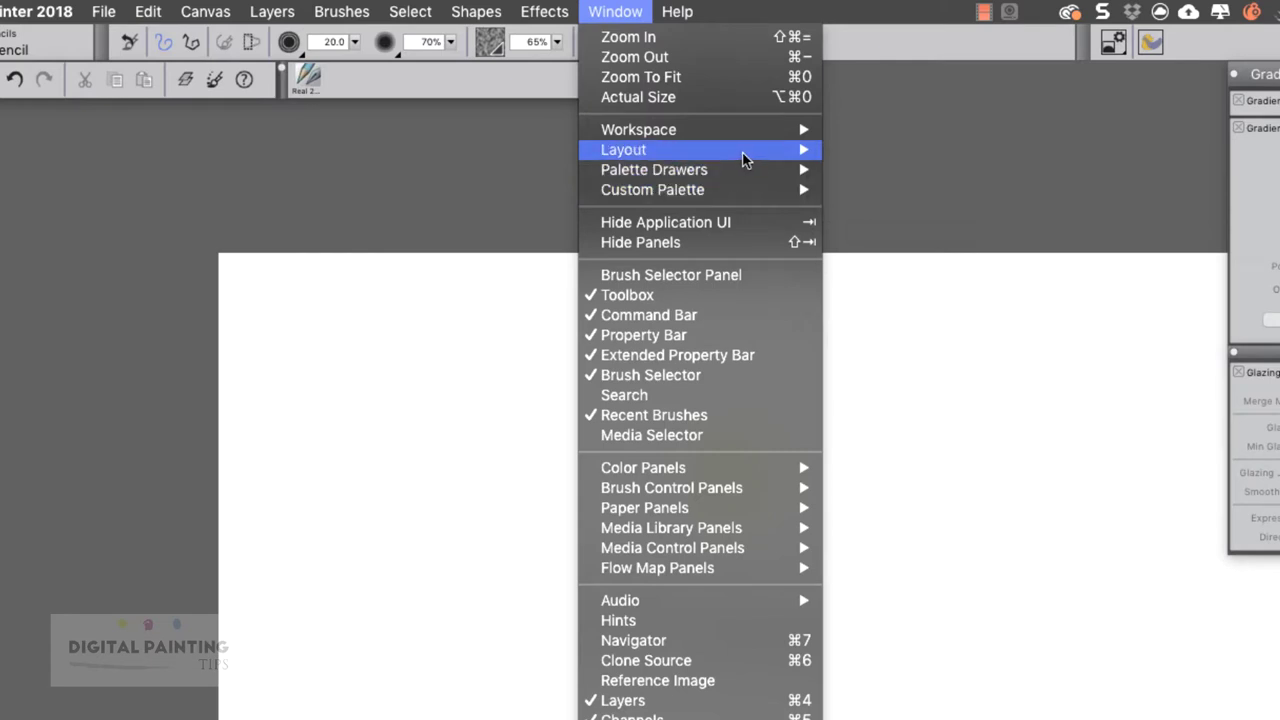
# Apply the Photo Art layout with Underpainting, Papers, and Color and Layers panels
pyautogui.moveTo(748, 155)
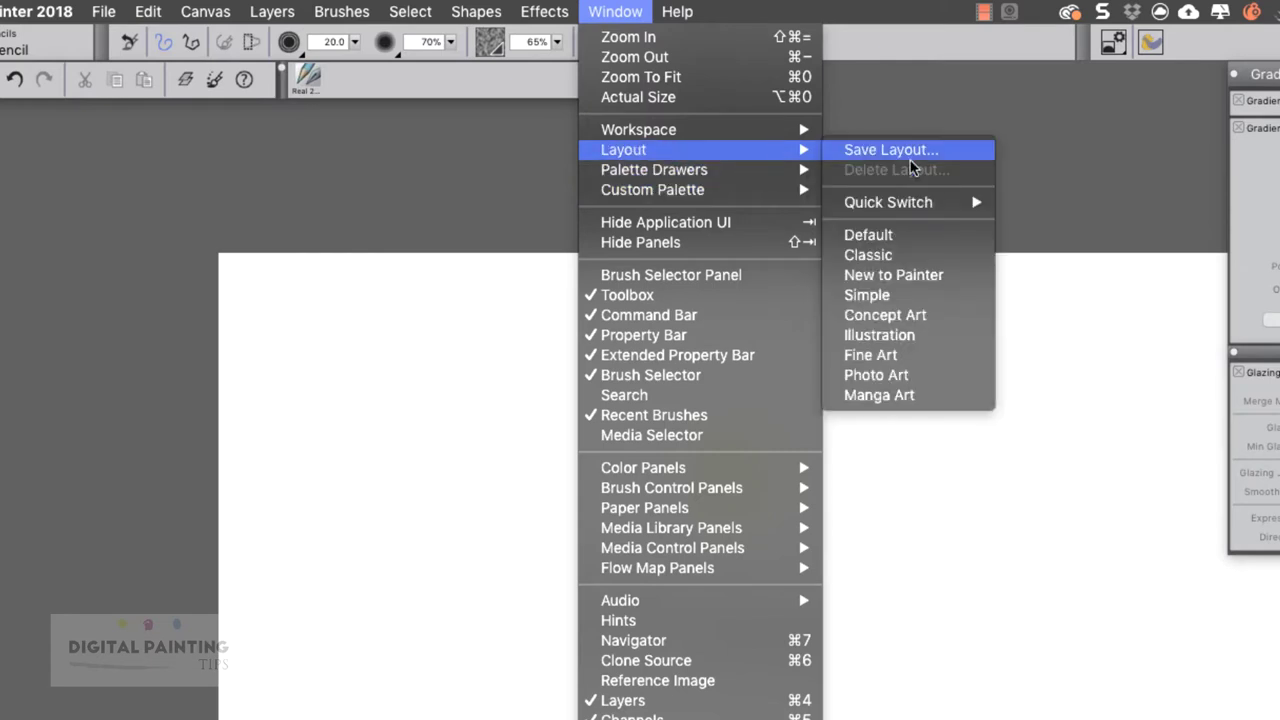
pyautogui.click(915, 376)
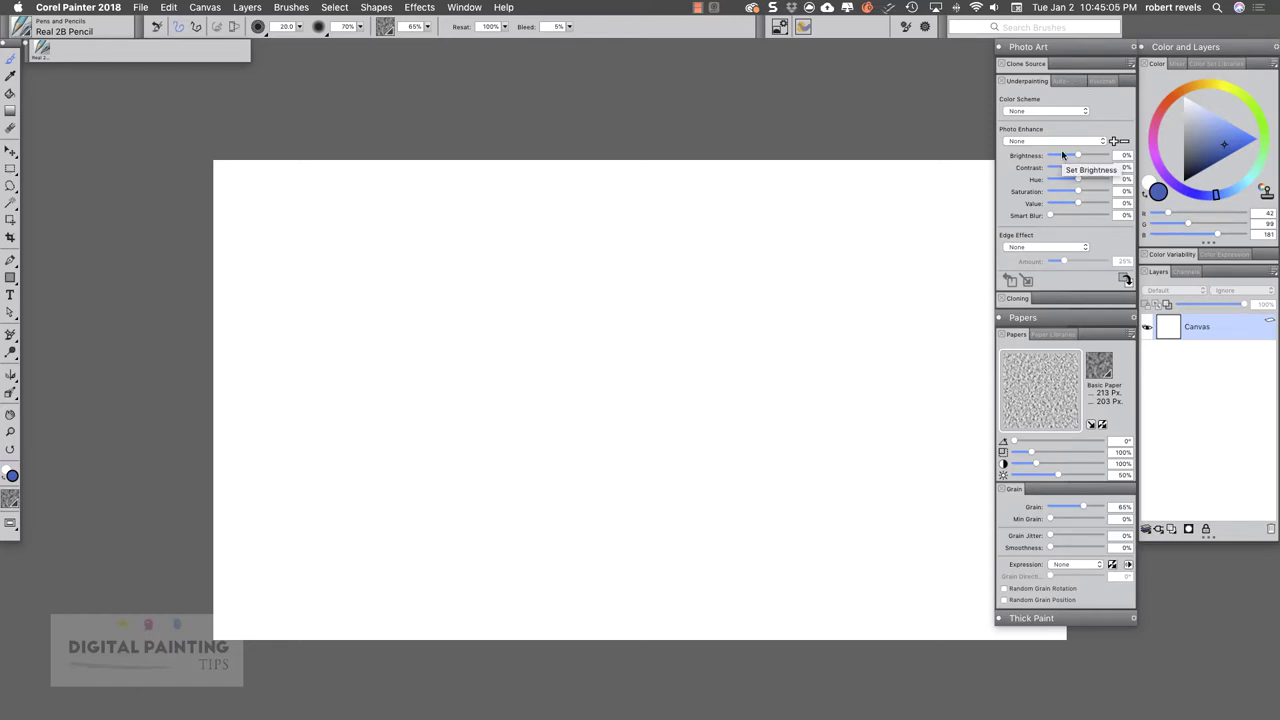
# Apply the Manga Art layout and nudge the Brushes and Hints panel slightly down
pyautogui.click(464, 7)
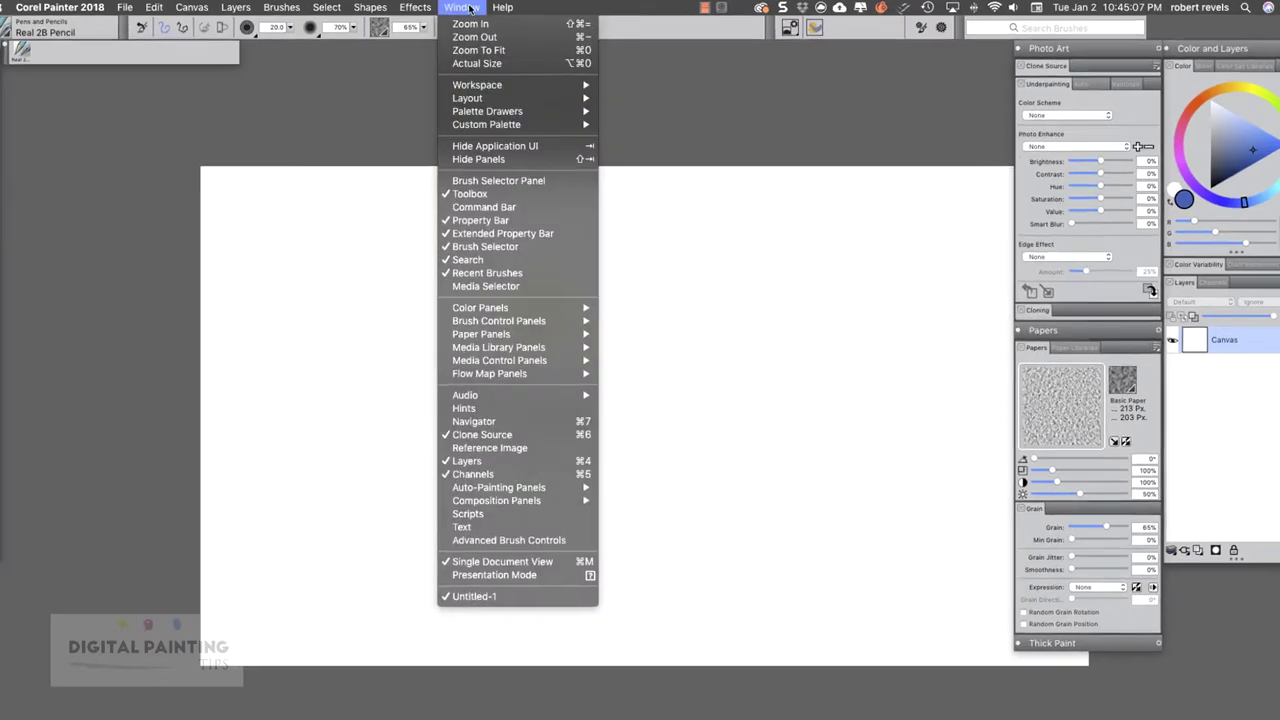
pyautogui.moveTo(507, 102)
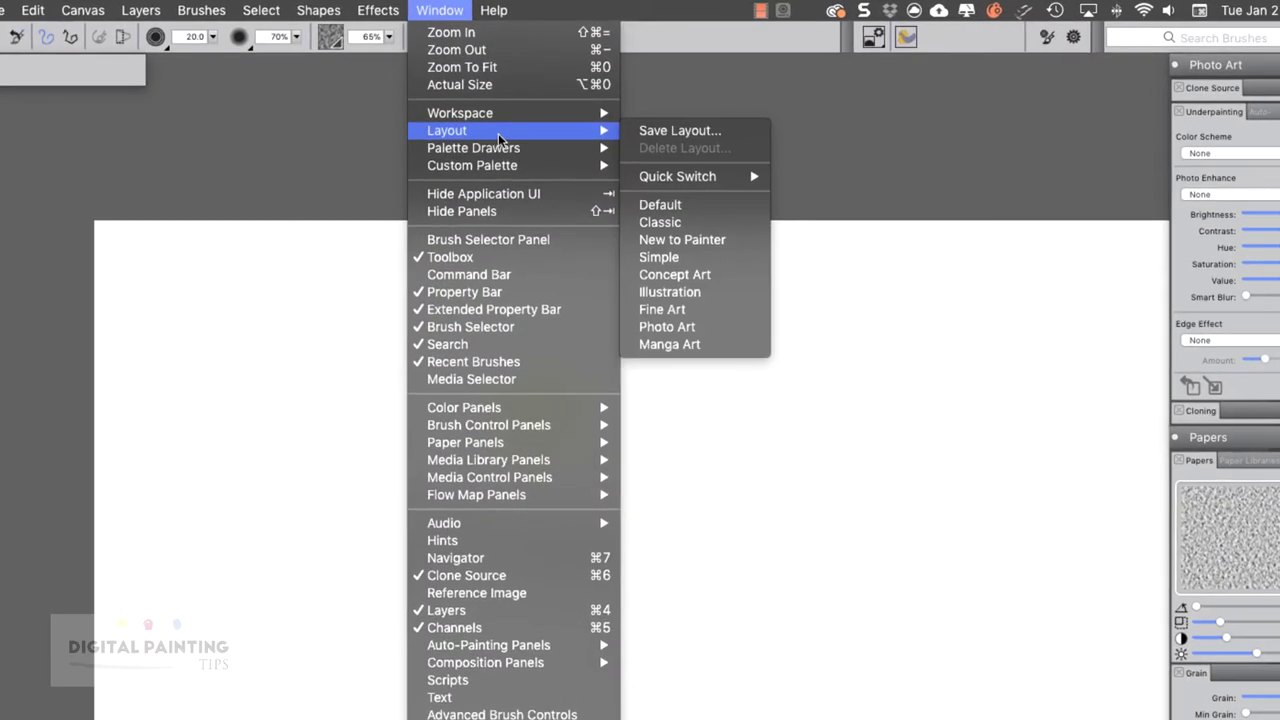
pyautogui.click(713, 349)
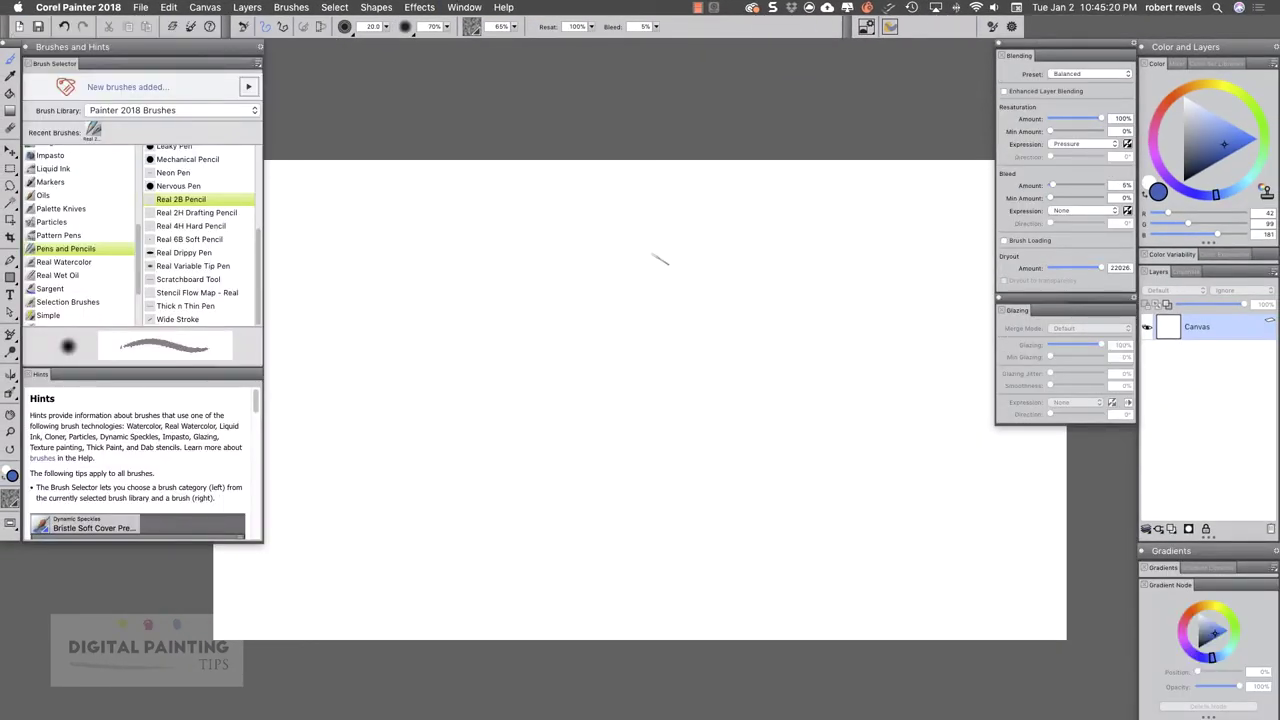
pyautogui.moveTo(241, 48)
pyautogui.mouseDown()
pyautogui.moveTo(241, 64)
pyautogui.moveTo(237, 52)
pyautogui.mouseUp()
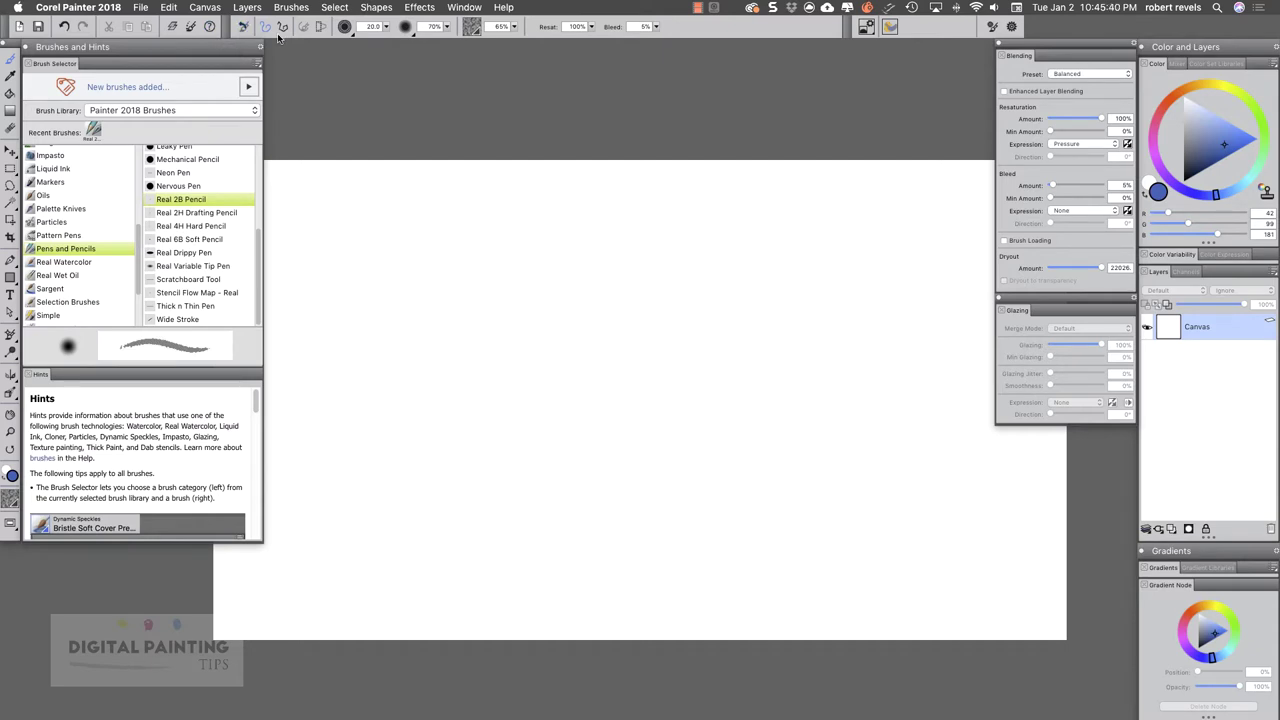
# Restore the Default workspace layout
pyautogui.click(464, 7)
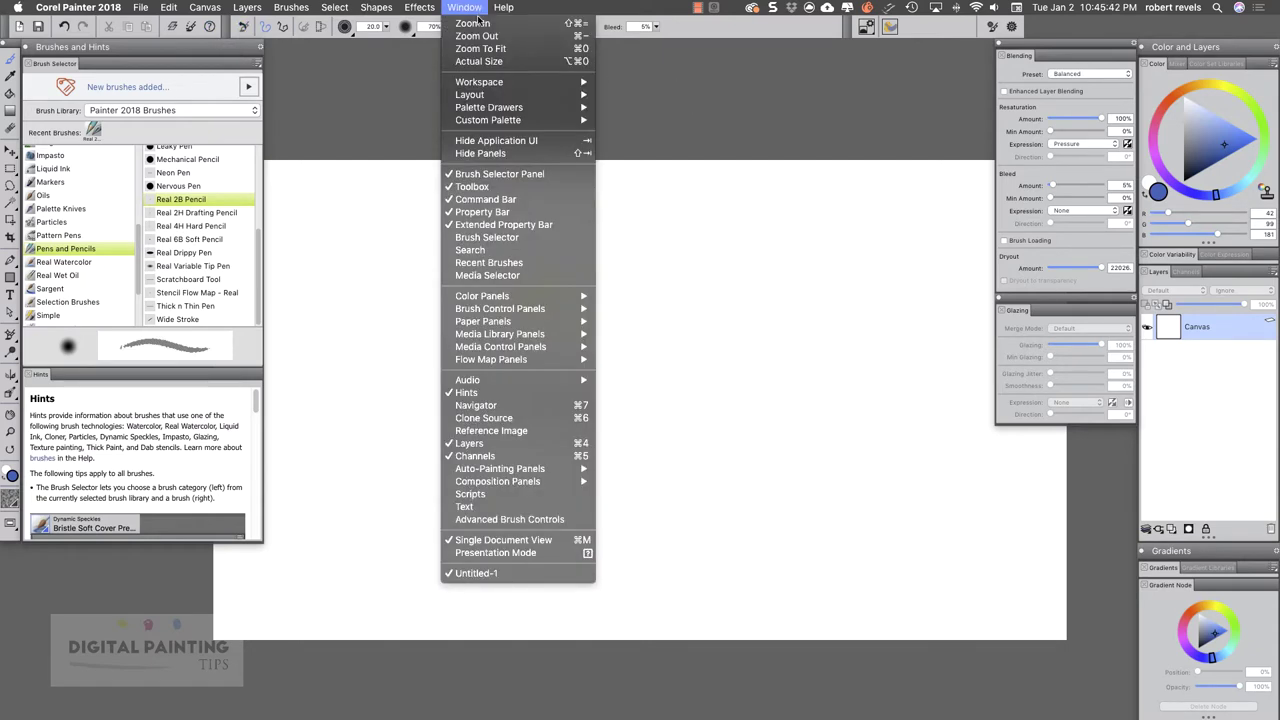
pyautogui.moveTo(499, 97)
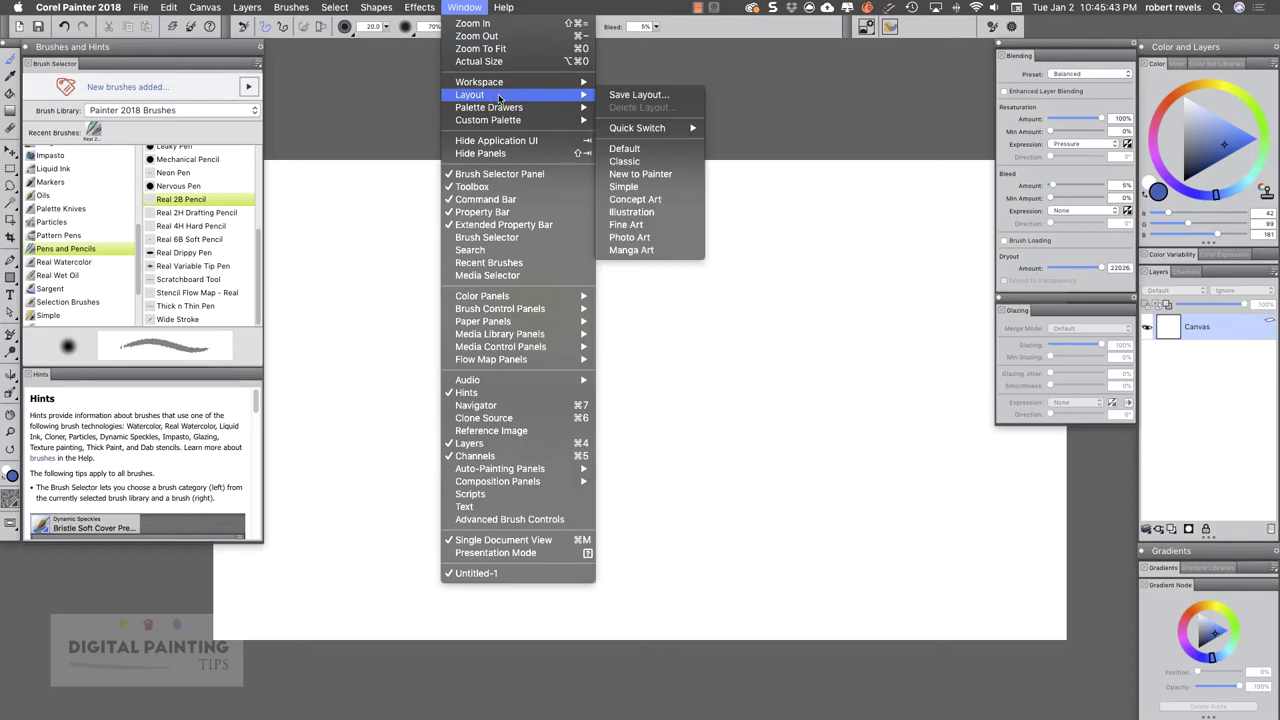
pyautogui.click(673, 155)
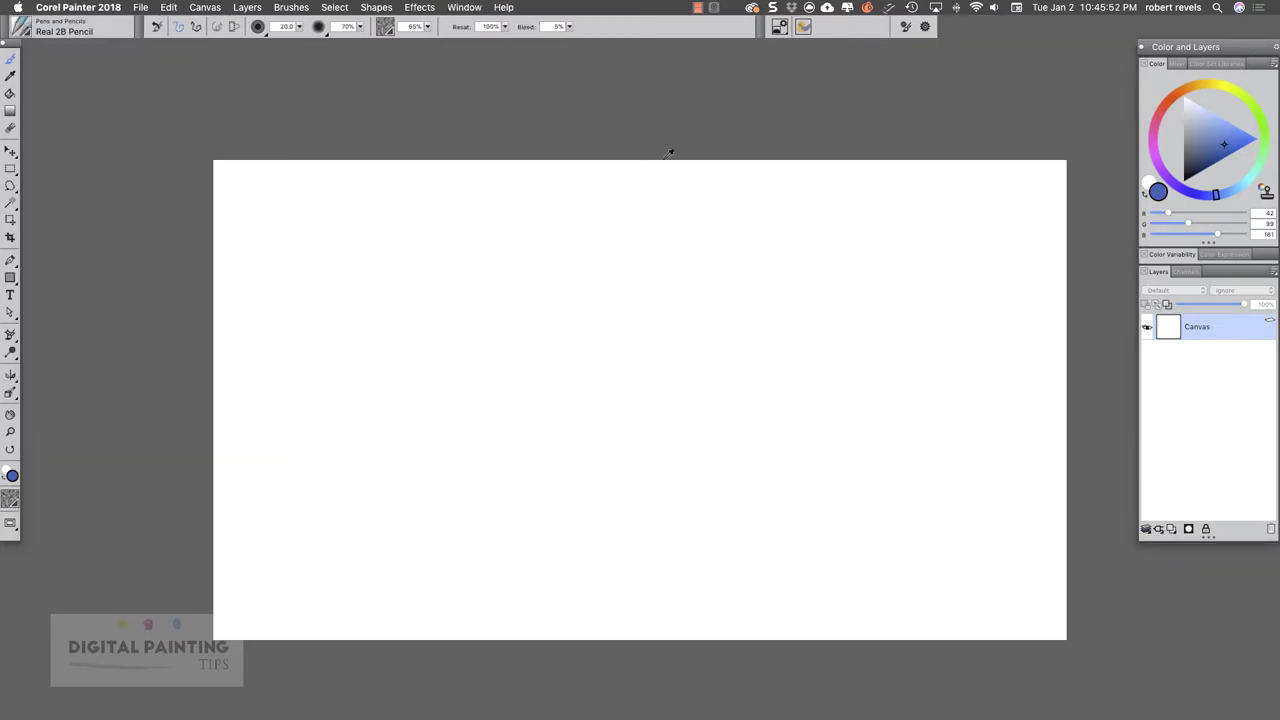
# Use Quick Switch > Toggle Layout to switch to the sparse Simple layout
pyautogui.click(464, 7)
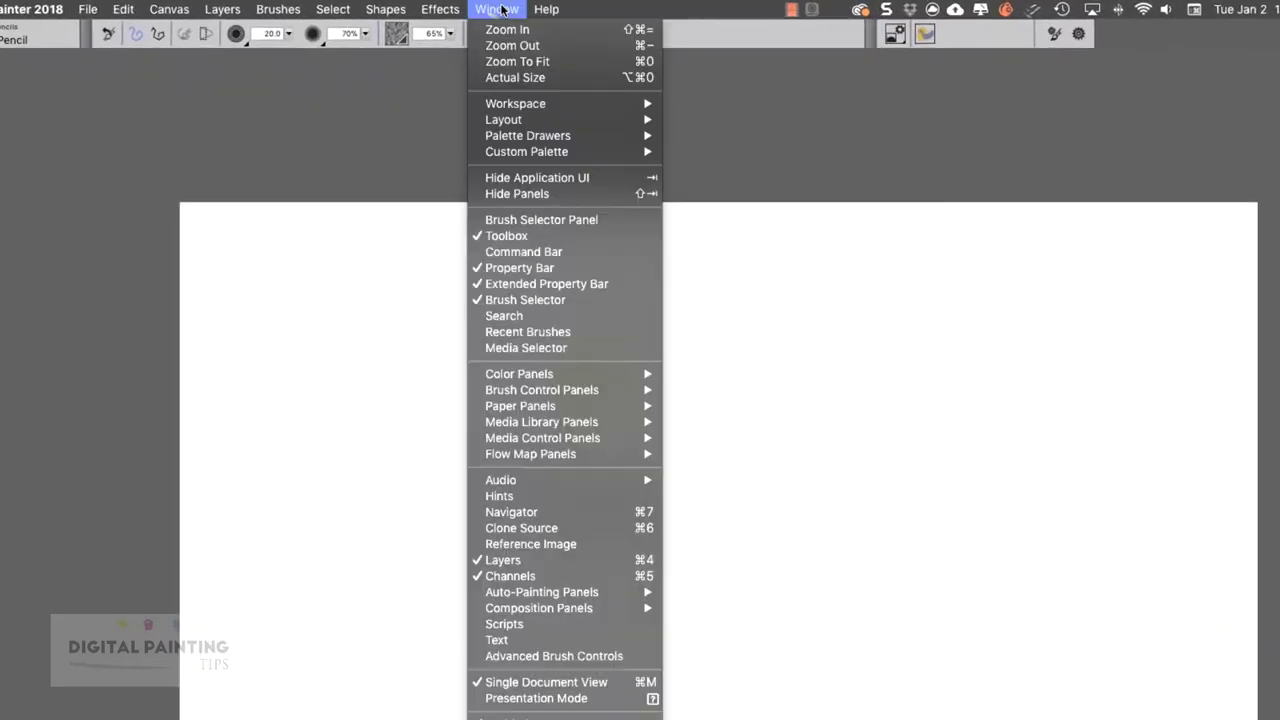
pyautogui.moveTo(532, 103)
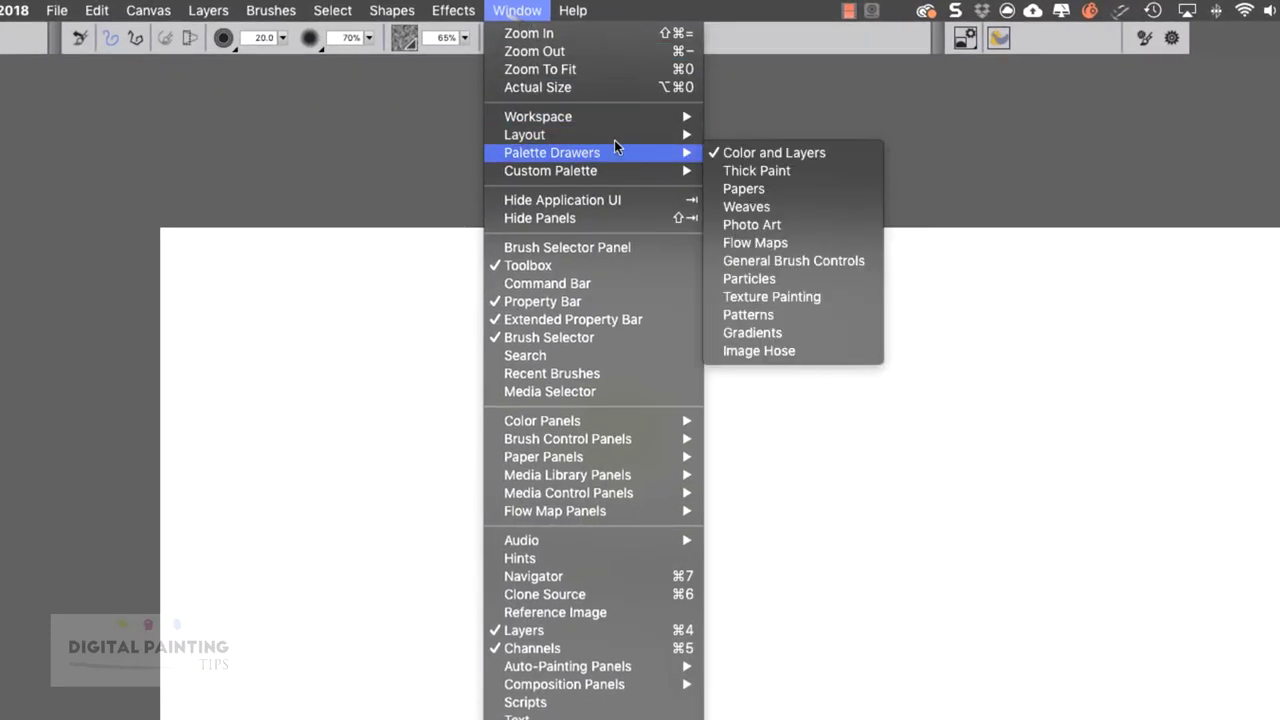
pyautogui.moveTo(644, 136)
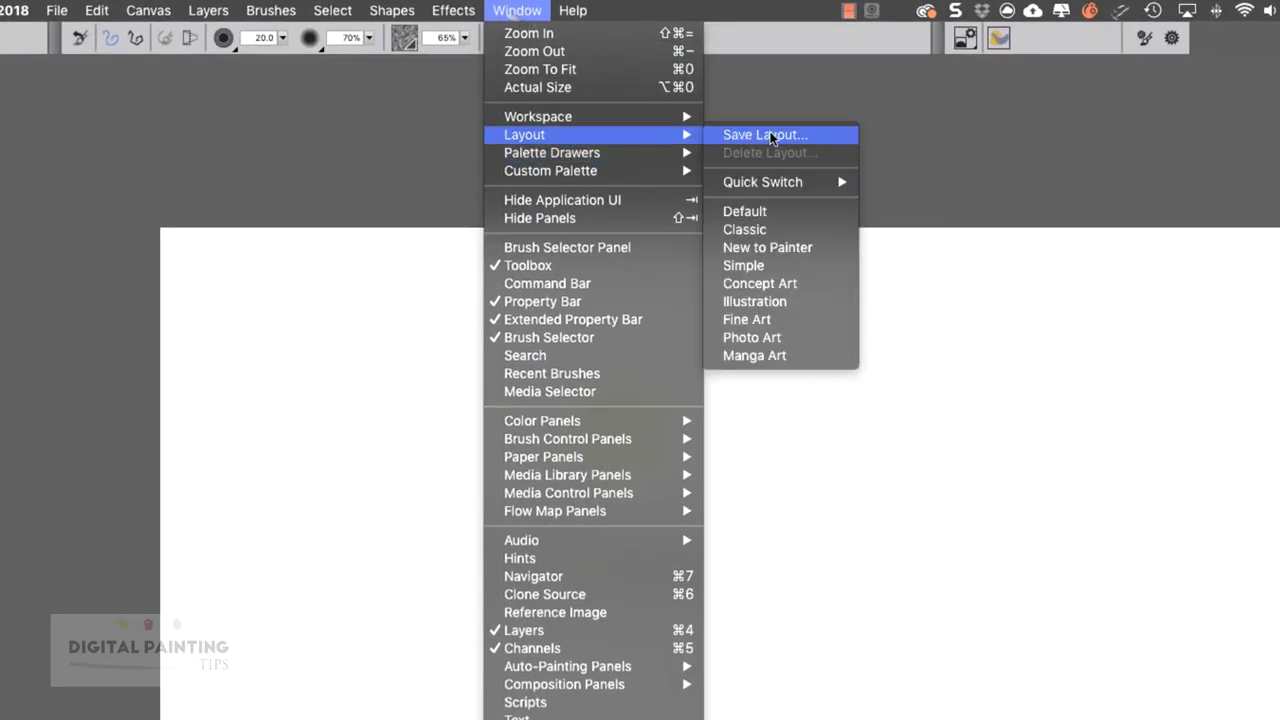
pyautogui.moveTo(845, 184)
pyautogui.moveTo(902, 185)
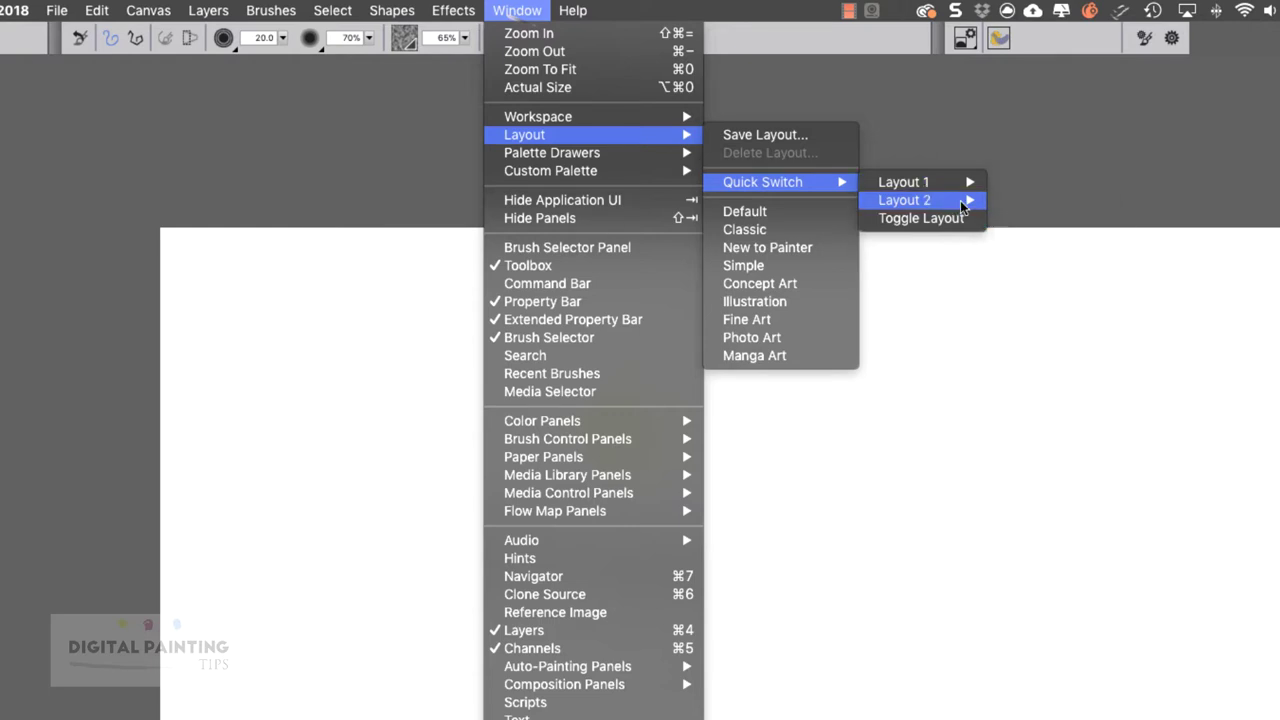
pyautogui.moveTo(970, 200)
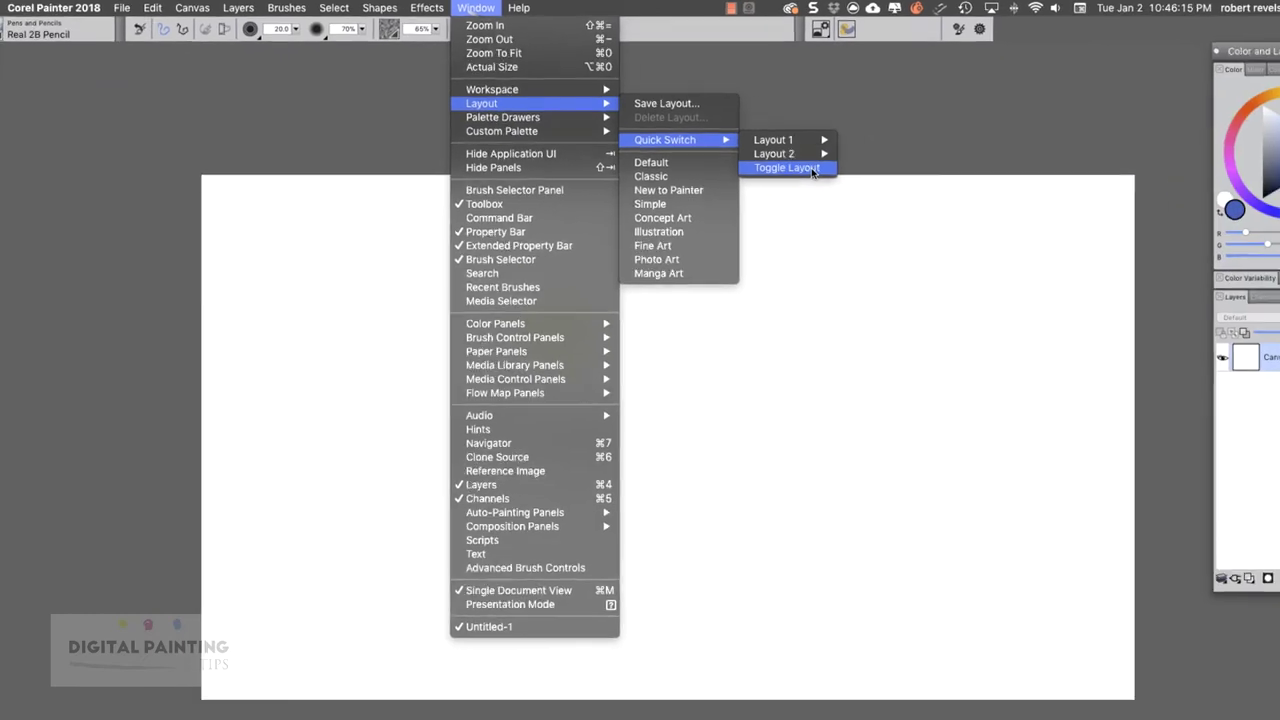
pyautogui.click(955, 217)
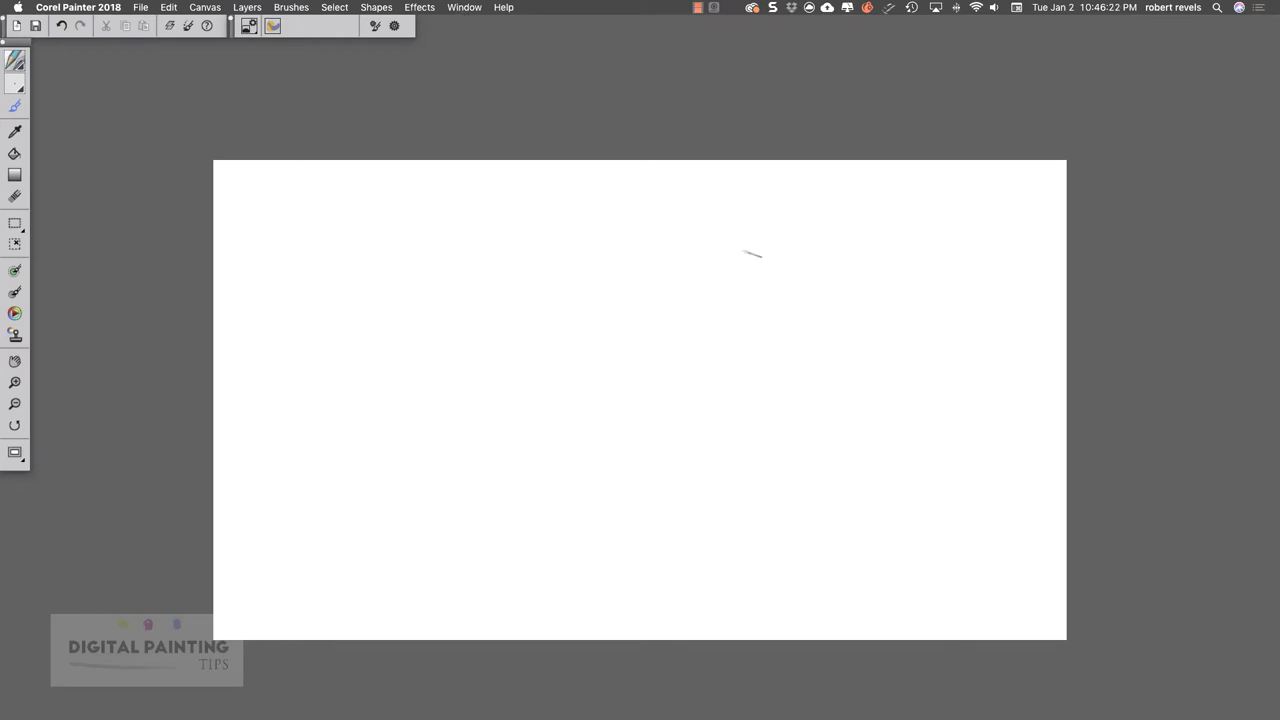
# Browse the Window > Layout presets and Quick Switch submenu without changing layouts
pyautogui.click(464, 8)
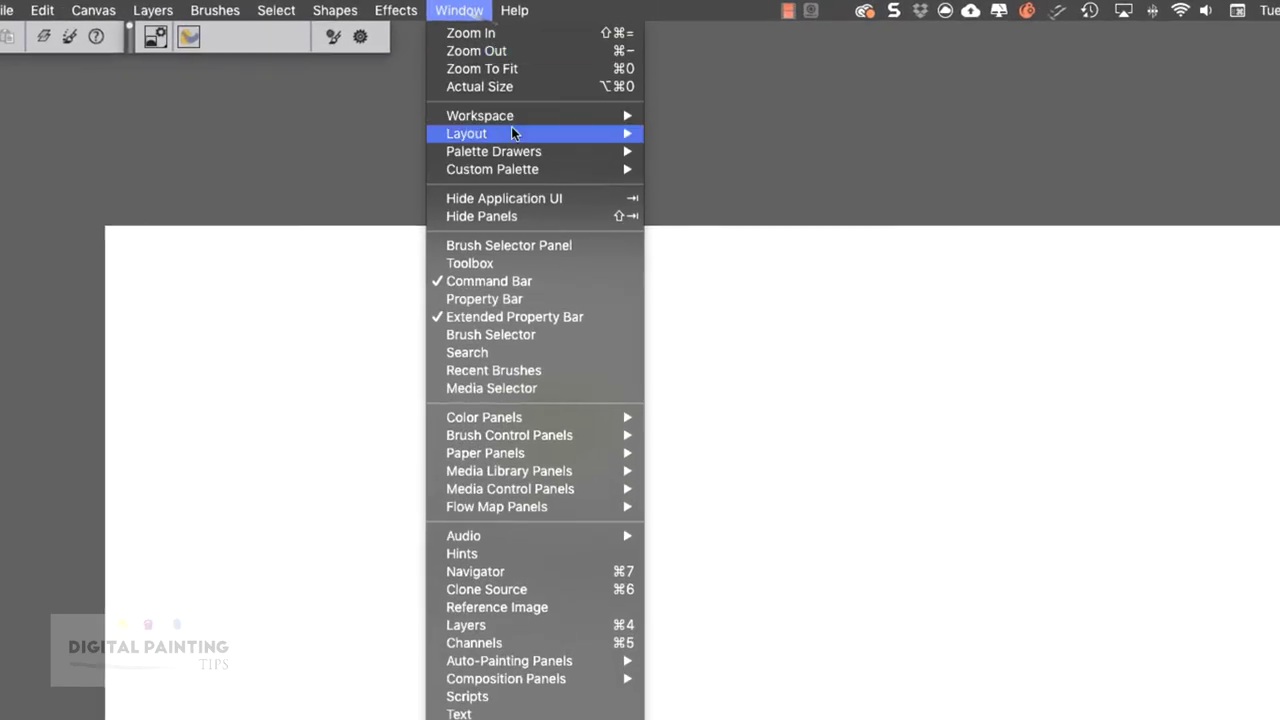
pyautogui.moveTo(622, 125)
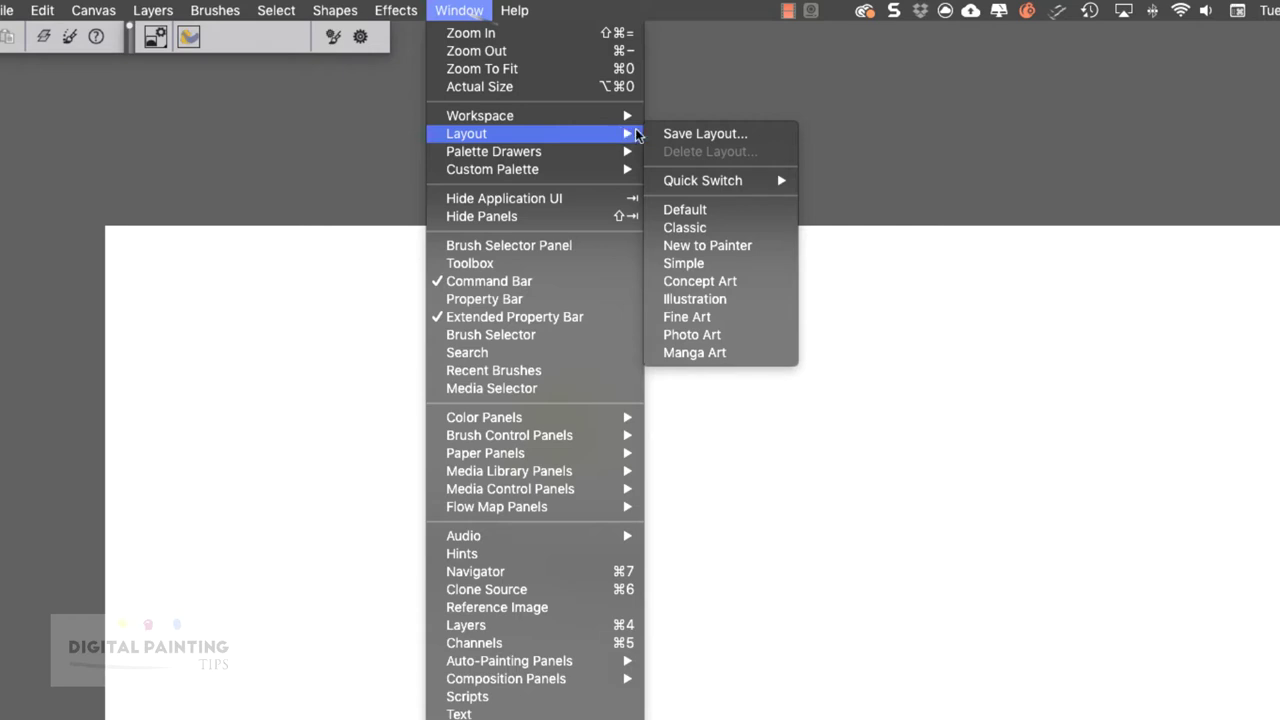
pyautogui.moveTo(768, 182)
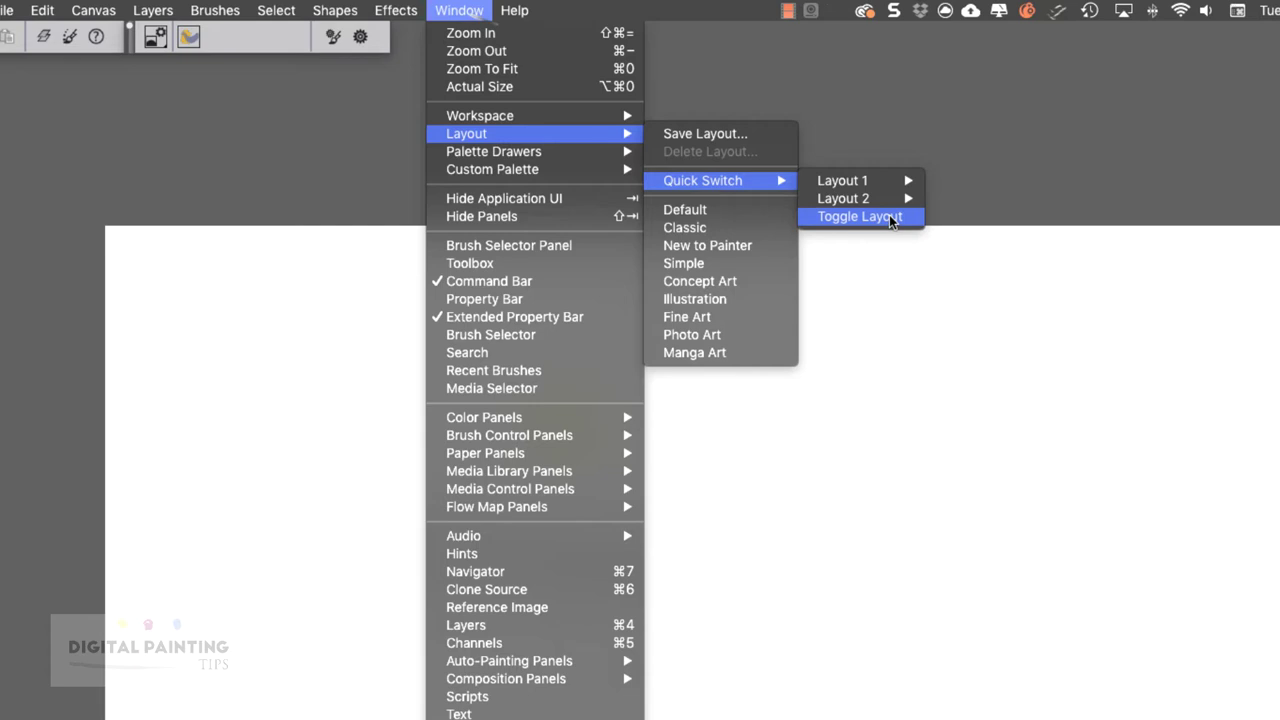
# Apply the Fine Art layout, draw a short pencil test stroke, and scroll the canvas
pyautogui.click(740, 317)
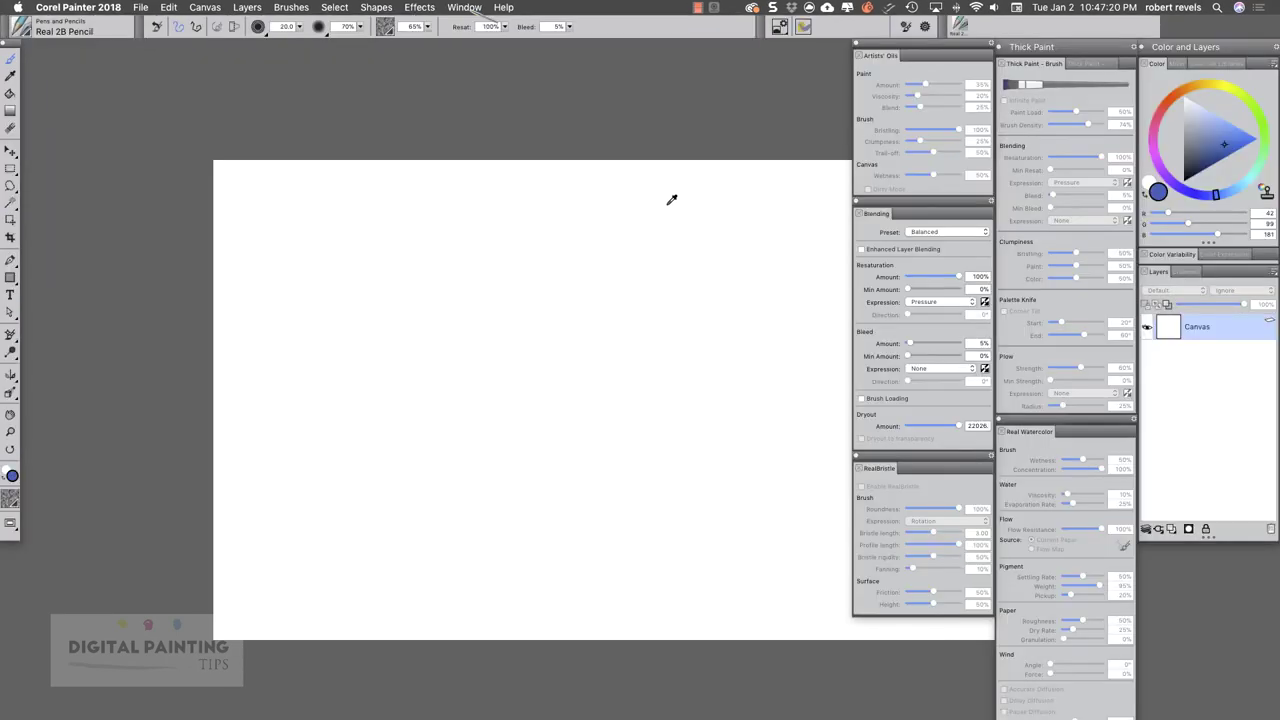
pyautogui.moveTo(659, 202); pyautogui.dragTo(686, 212)
pyautogui.hscroll(5, 577, 580)
pyautogui.scroll(-1, 577, 580)
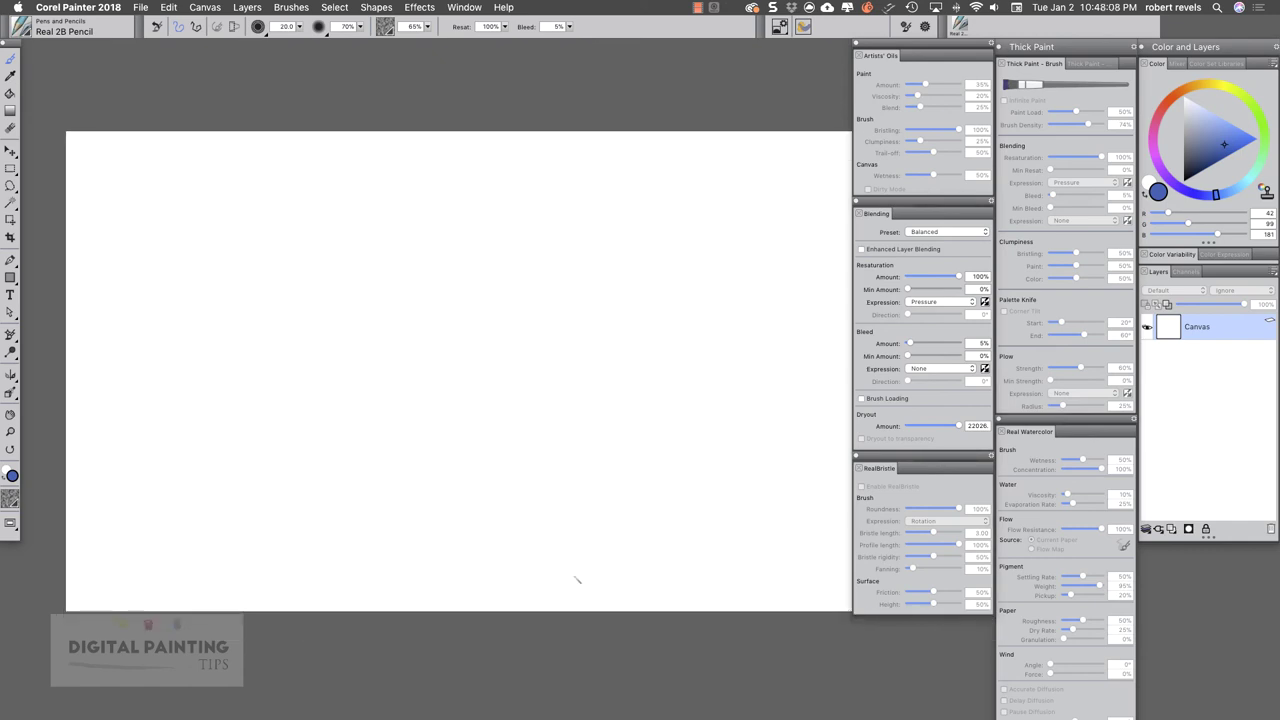